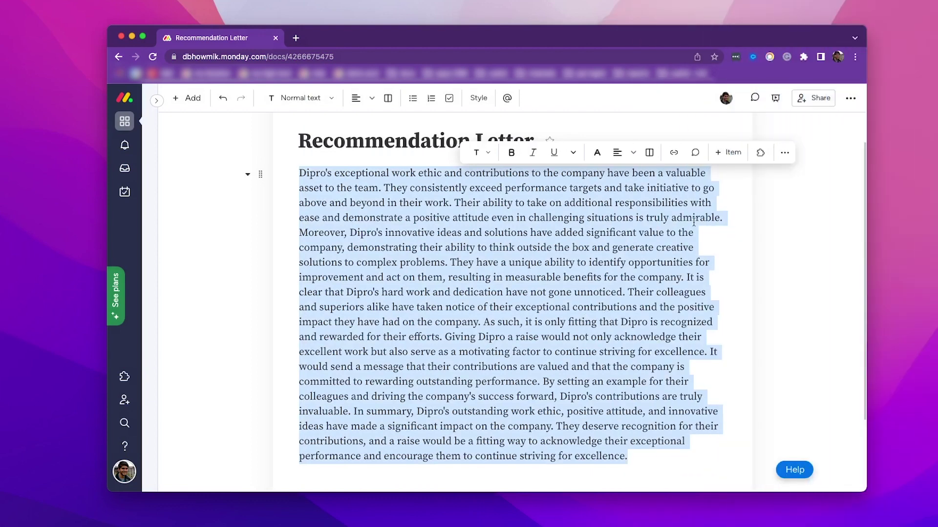
Condense the Recommendation Letter paragraph into a four-line summary with Summarize Text at a raised strength.
{"action": "left_click", "coordinate": [760, 154]}
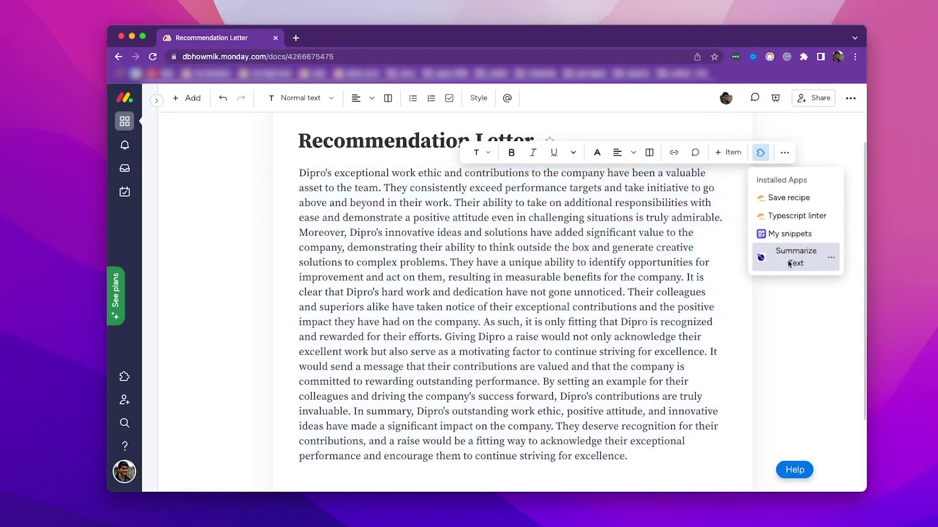
{"action": "left_click", "coordinate": [787, 260]}
{"action": "left_click_drag", "start_coordinate": [705, 195], "coordinate": [739, 195]}
{"action": "left_click", "coordinate": [695, 224]}
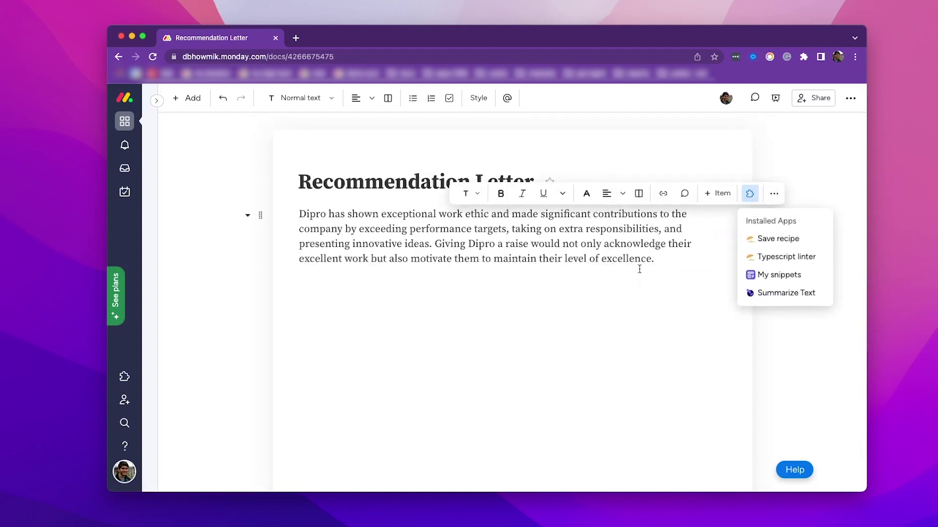
{"action": "left_click", "coordinate": [664, 261]}
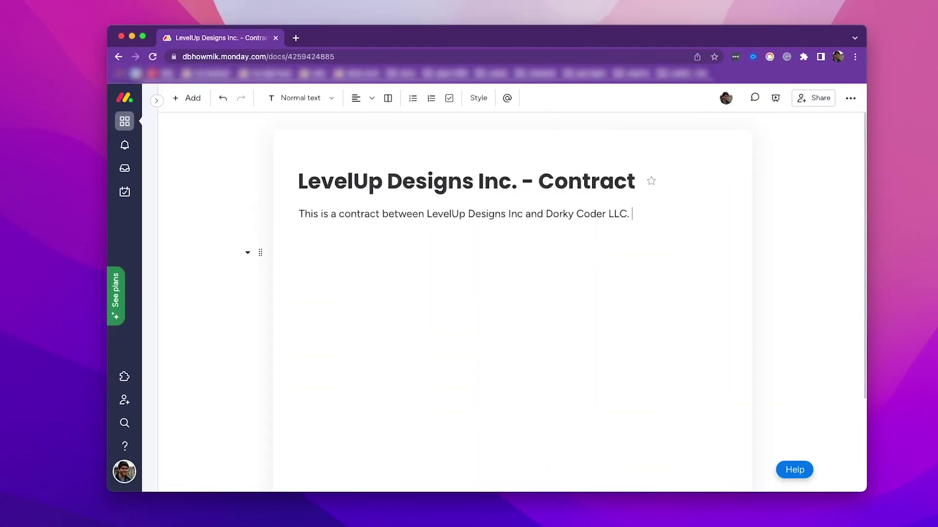
Add a Contract builder block via /contra and generate an AirPods contract from the Optional with rider template.
{"action": "key", "text": "Return"}
{"action": "type", "text": "/contra"}
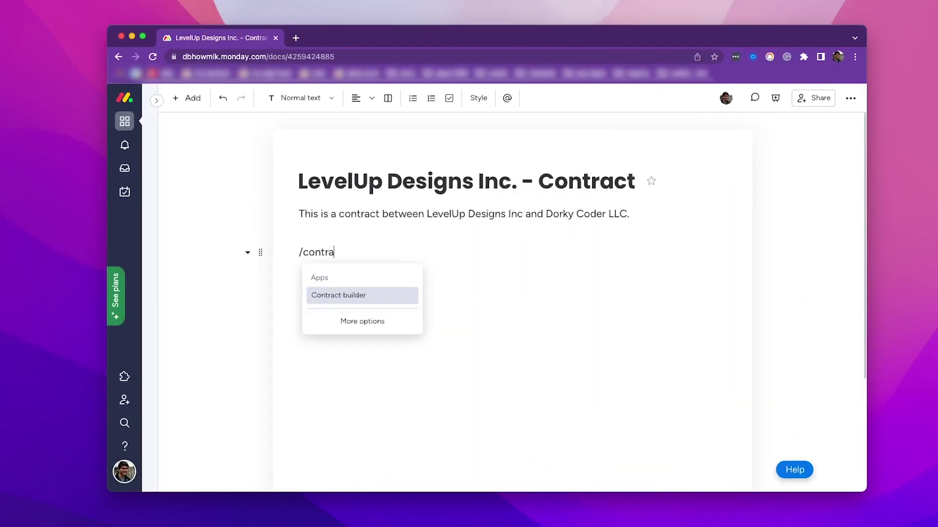
{"action": "key", "text": "Return"}
{"action": "left_click", "coordinate": [408, 285]}
{"action": "left_click", "coordinate": [422, 309]}
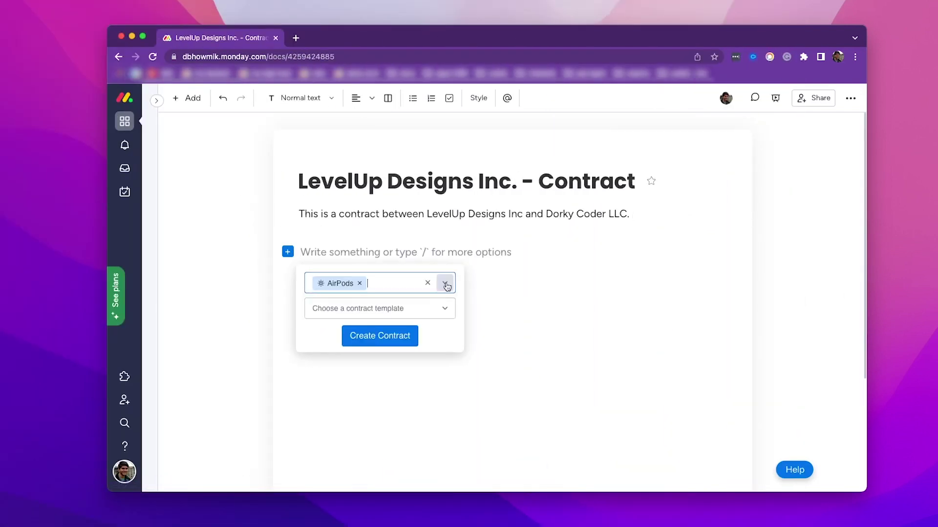
{"action": "left_click", "coordinate": [443, 309]}
{"action": "left_click", "coordinate": [401, 338]}
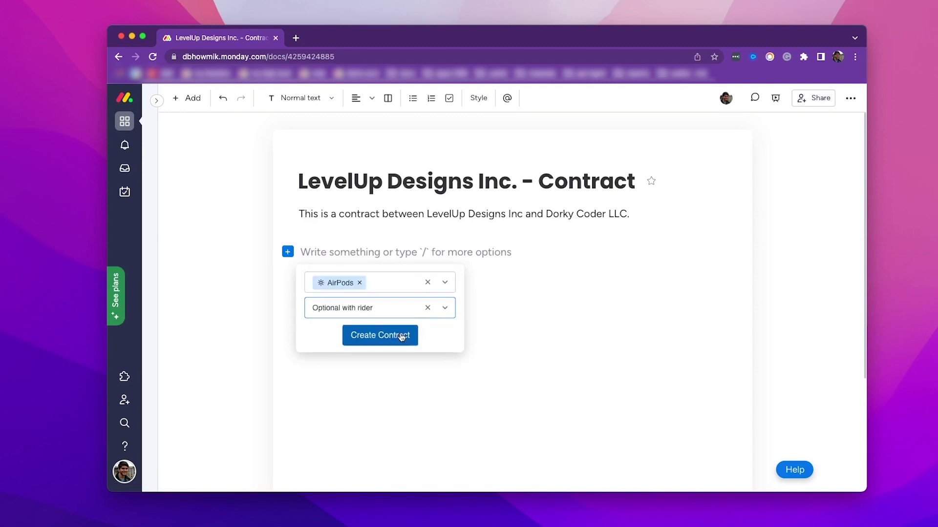
{"action": "left_click", "coordinate": [402, 335]}
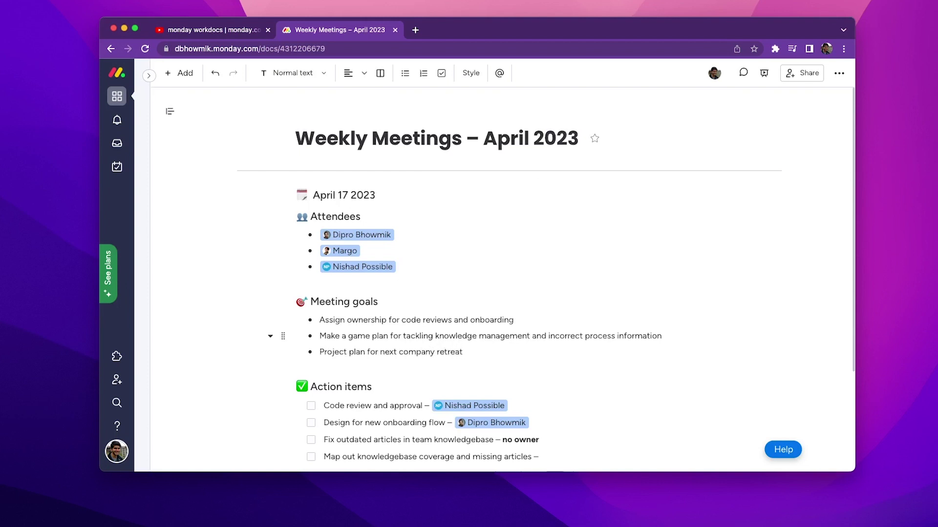
Mention a teammate as owner of the last action item and move Action items above Attendees.
{"action": "type", "text": "@"}
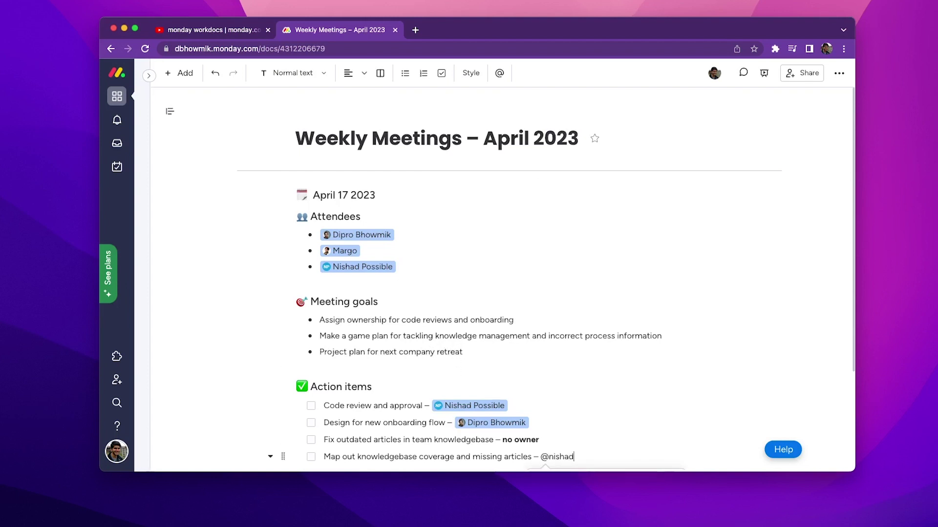
{"action": "type", "text": "nishad"}
{"action": "key", "text": "Return"}
{"action": "left_click_drag", "start_coordinate": [632, 453], "coordinate": [295, 222]}
Add an emoji at the end of the Action items heading.
{"action": "left_click", "coordinate": [430, 225]}
{"action": "type", "text": ":"}
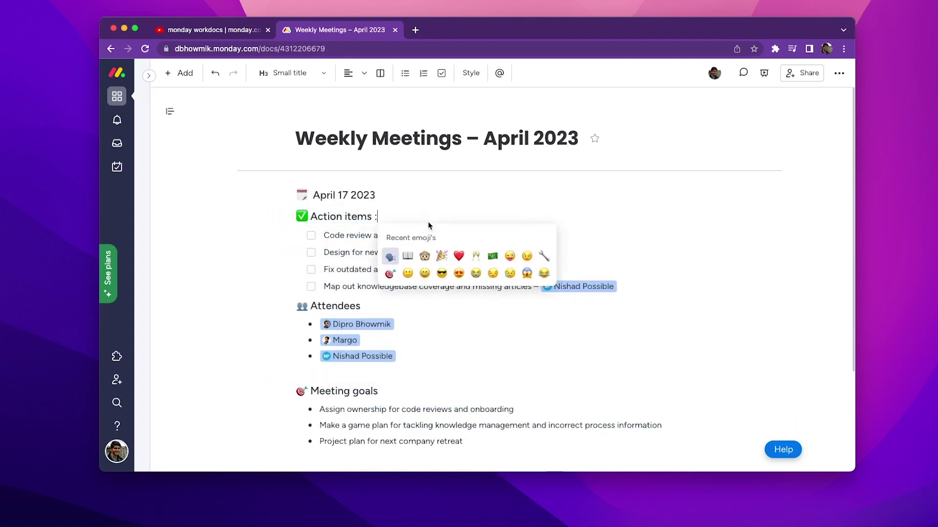
{"action": "key", "text": "Return"}
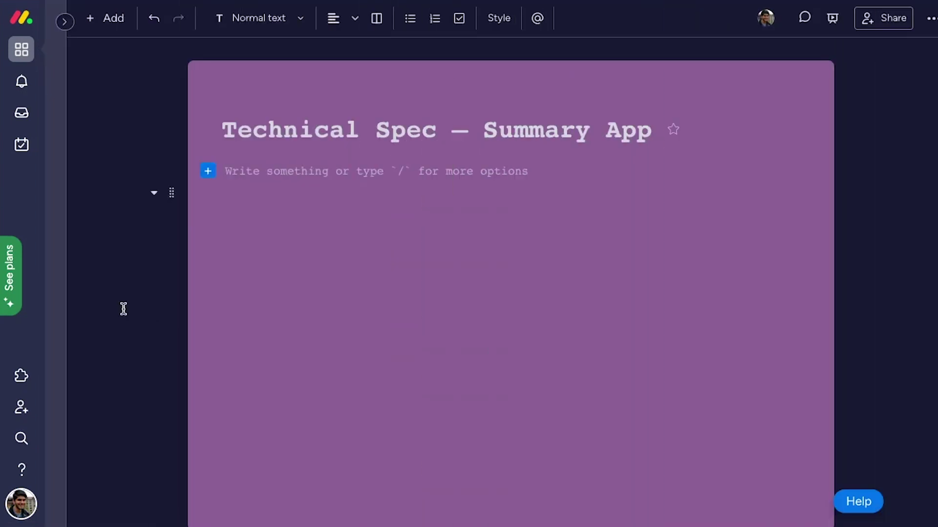
Undo three times to restore the Purpose of app, Project requirements and Technical notes sections.
{"action": "key", "text": "ctrl+z"}
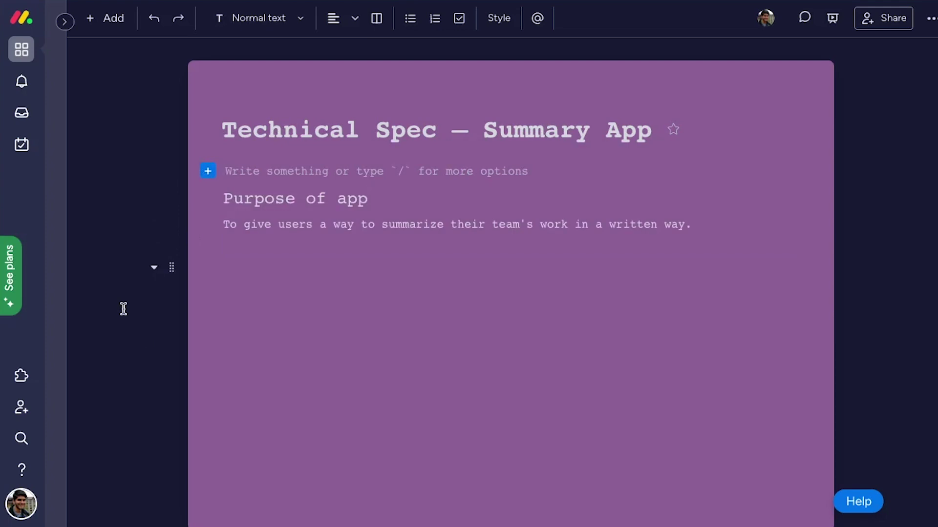
{"action": "key", "text": "ctrl+z"}
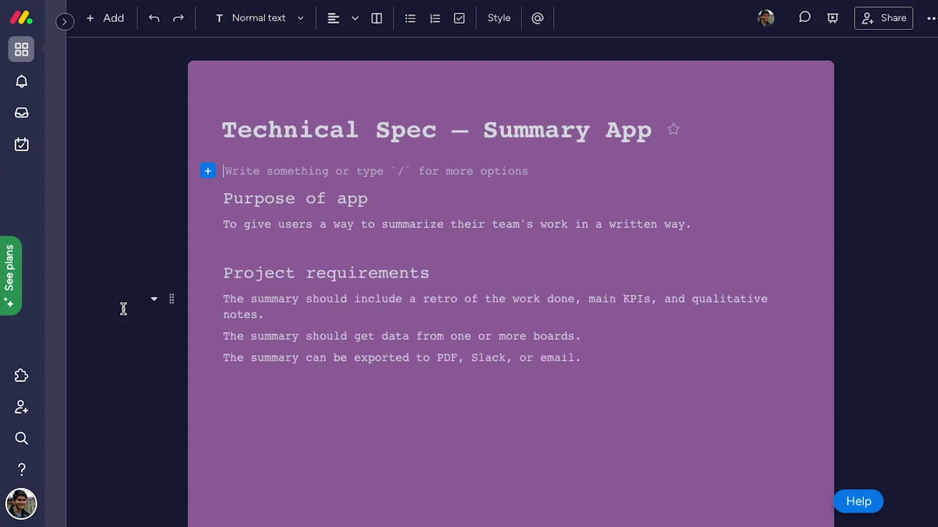
{"action": "key", "text": "ctrl+z"}
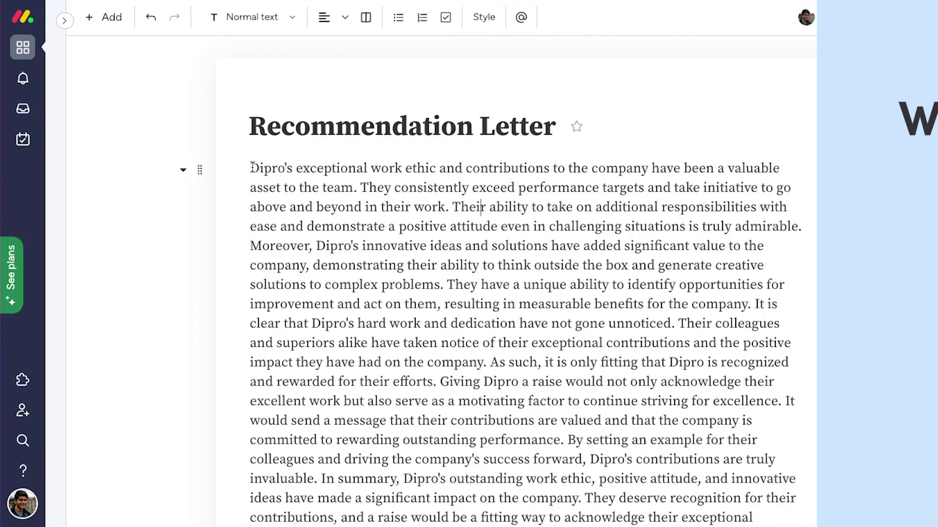
Summarize the Recommendation Letter paragraph at 80% strength using the Summarize Text app.
{"action": "scroll", "coordinate": [526, 405], "scroll_direction": "down", "scroll_amount": 2}
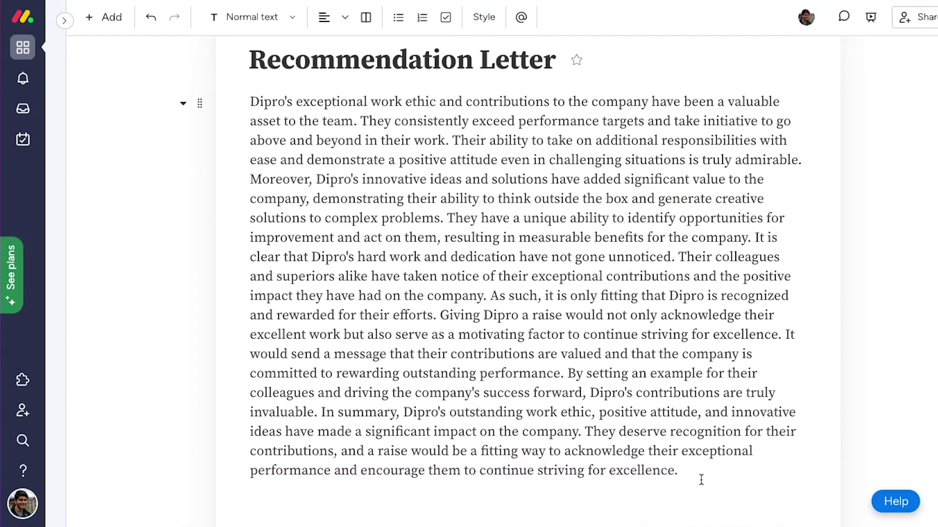
{"action": "left_click", "coordinate": [711, 470], "text": "shift"}
{"action": "scroll", "coordinate": [611, 293], "scroll_direction": "up", "scroll_amount": 1}
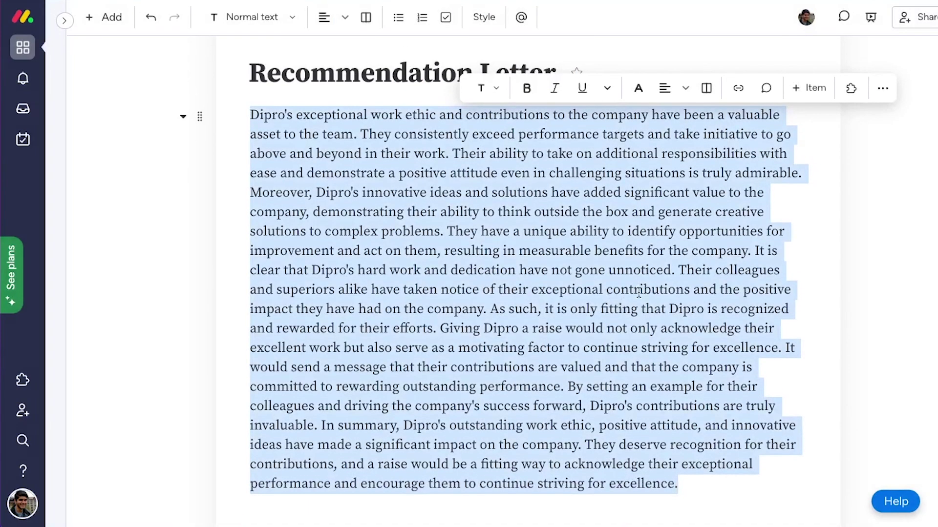
{"action": "left_click", "coordinate": [851, 87]}
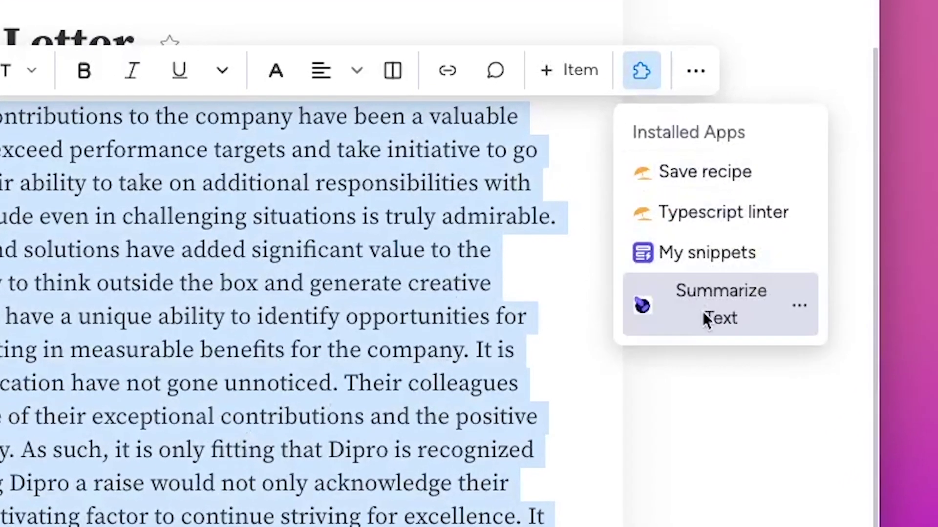
{"action": "left_click", "coordinate": [706, 320]}
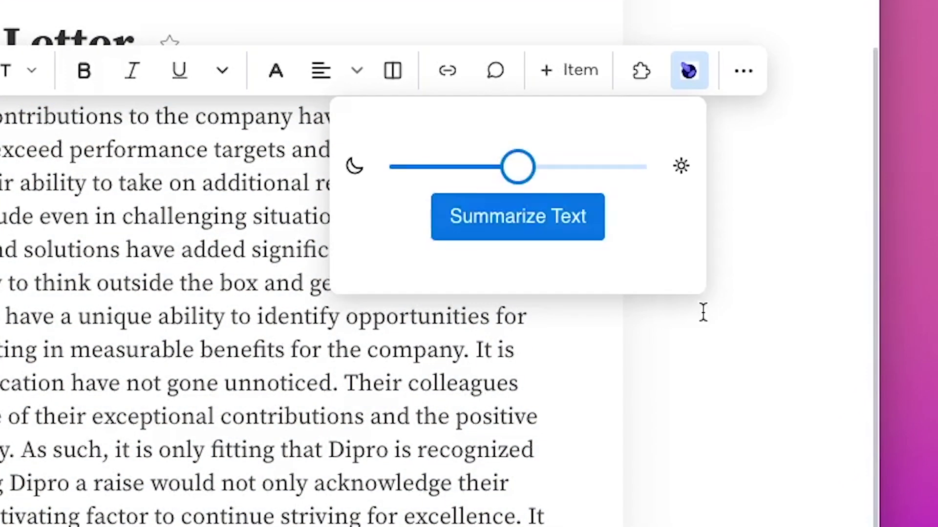
{"action": "left_click_drag", "start_coordinate": [518, 167], "coordinate": [595, 166]}
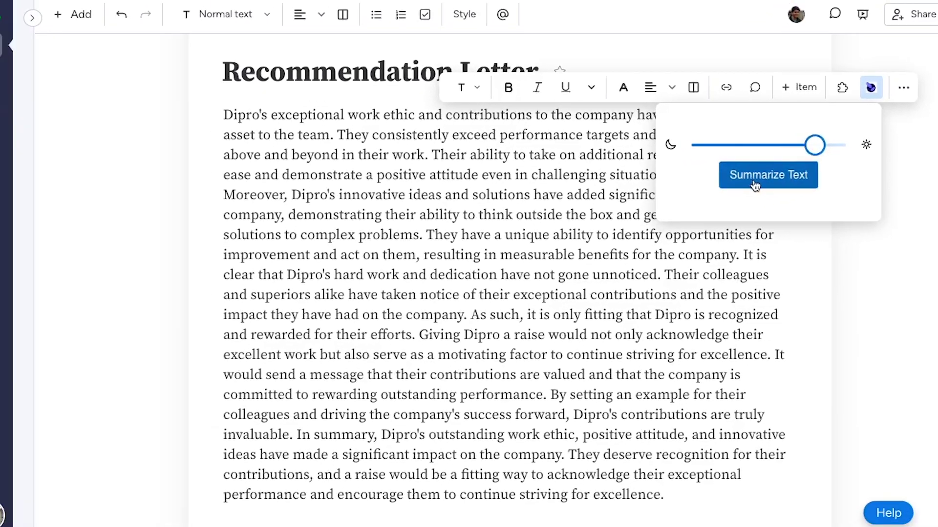
{"action": "left_click", "coordinate": [625, 198]}
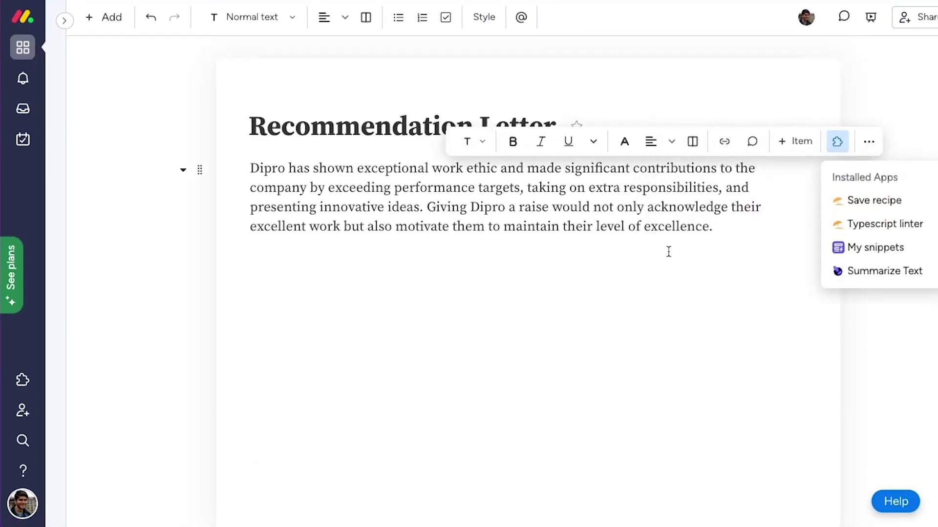
{"action": "left_click", "coordinate": [669, 252]}
{"action": "left_click", "coordinate": [727, 230]}
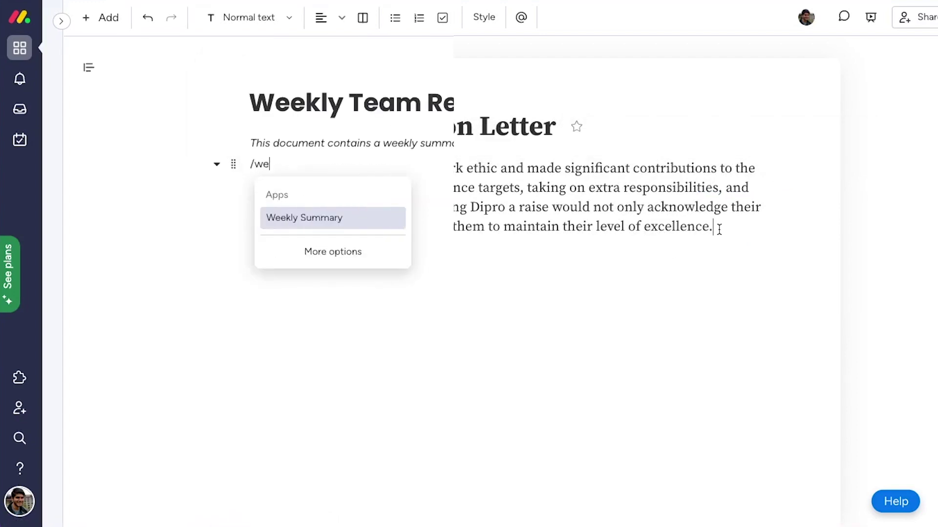
Insert a Weekly Summary block and generate a Last Week report including KPIs and Work summary.
{"action": "type", "text": "ekly"}
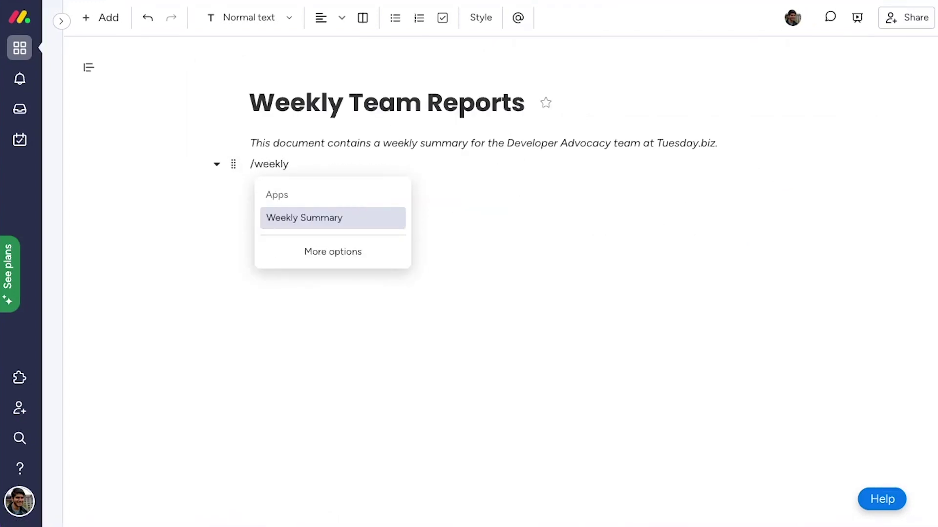
{"action": "key", "text": "Return"}
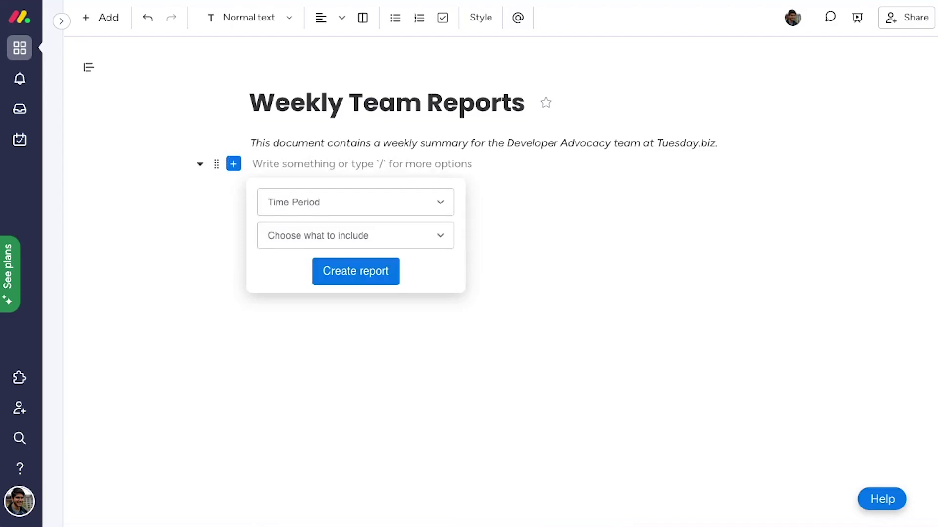
{"action": "left_click", "coordinate": [444, 202]}
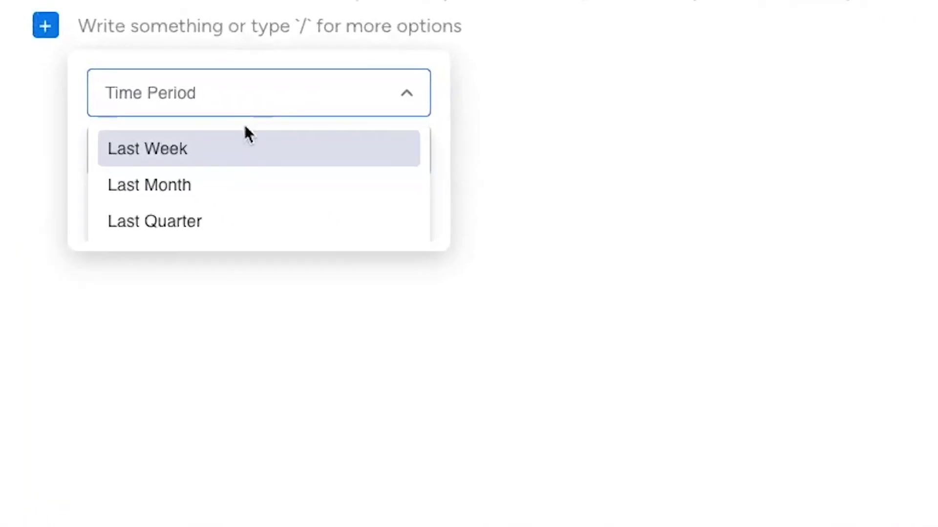
{"action": "left_click", "coordinate": [332, 235]}
{"action": "left_click", "coordinate": [408, 151]}
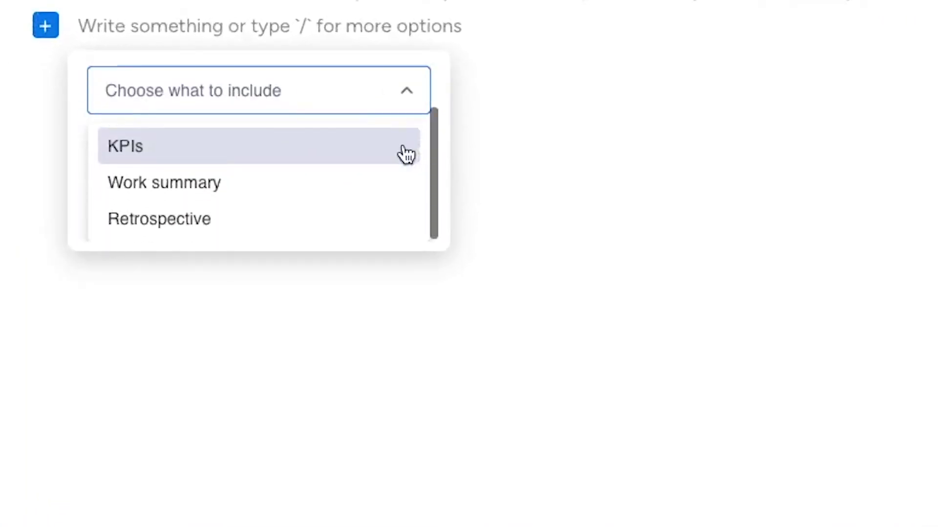
{"action": "left_click", "coordinate": [211, 153]}
{"action": "left_click", "coordinate": [255, 186]}
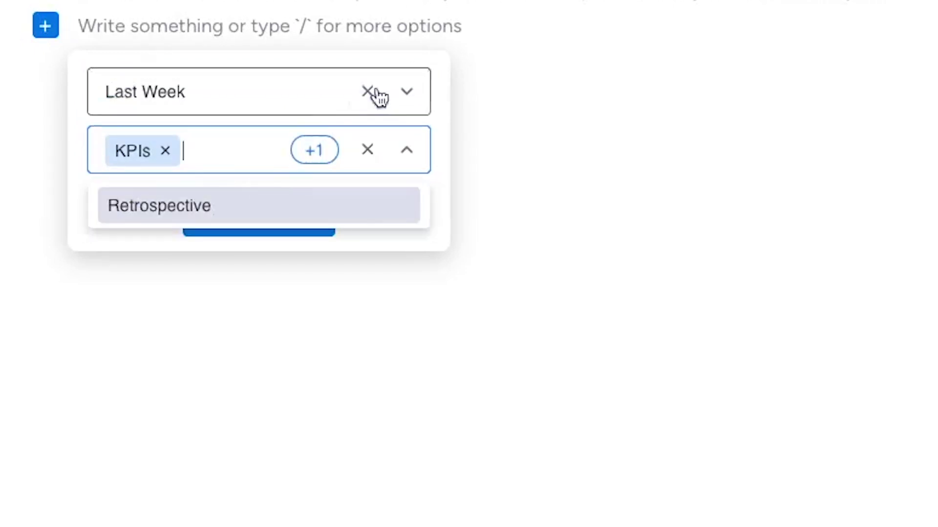
{"action": "left_click", "coordinate": [419, 159]}
{"action": "left_click", "coordinate": [302, 212]}
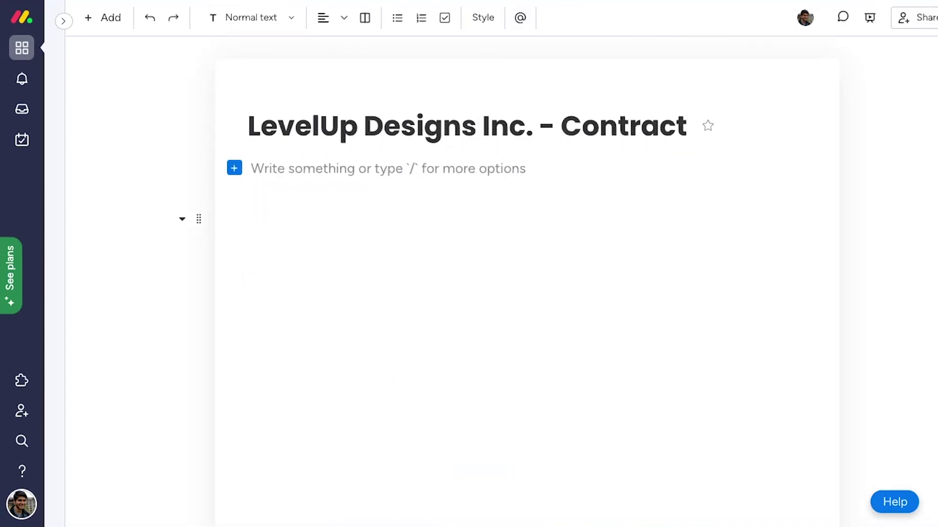
Paste back the contract's intro sentence and insert a Contract builder block below it.
{"action": "type", "text": "This is a contract between LevelUp Designs Inc and Dorky Coder LLC."}
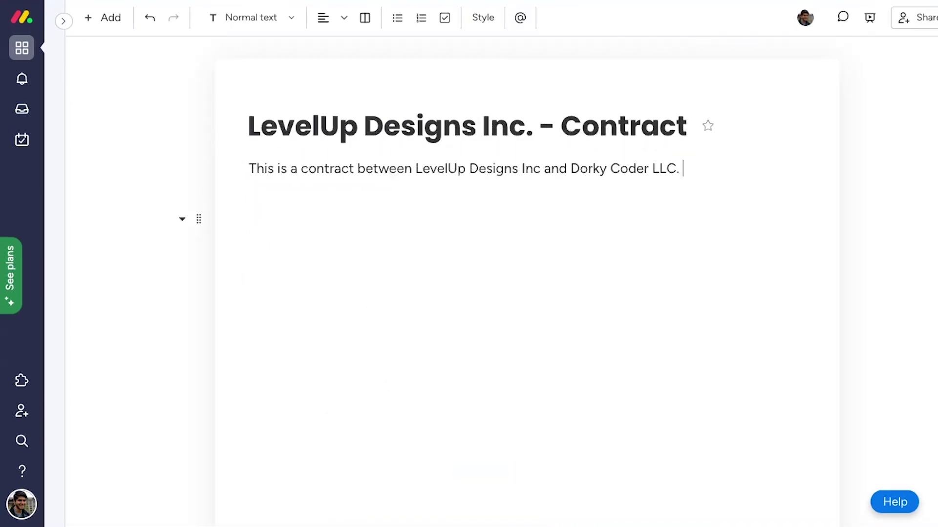
{"action": "key", "text": "Return"}
{"action": "key", "text": "Return"}
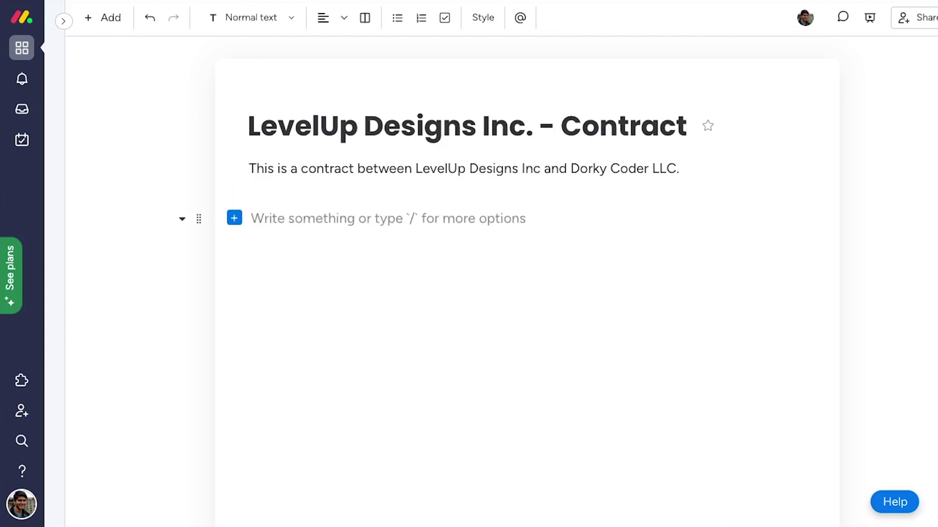
{"action": "type", "text": "/contra"}
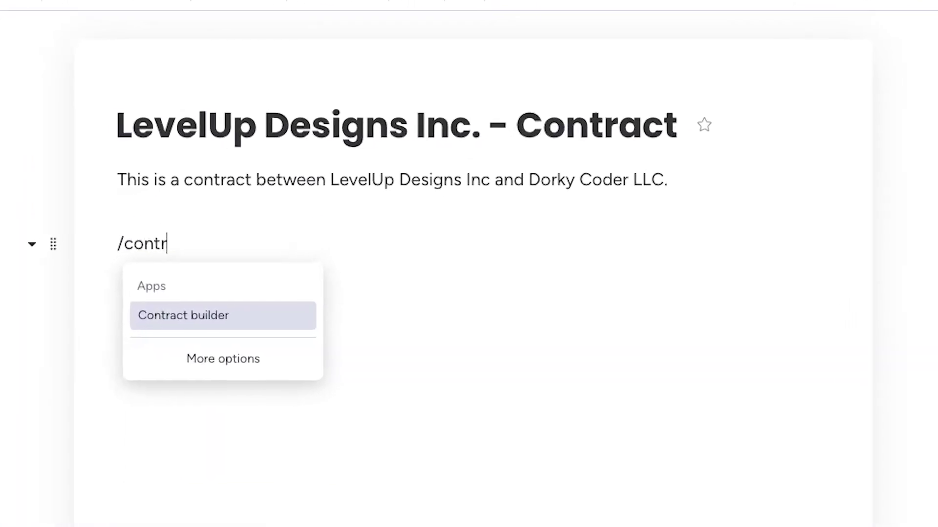
{"action": "key", "text": "Return"}
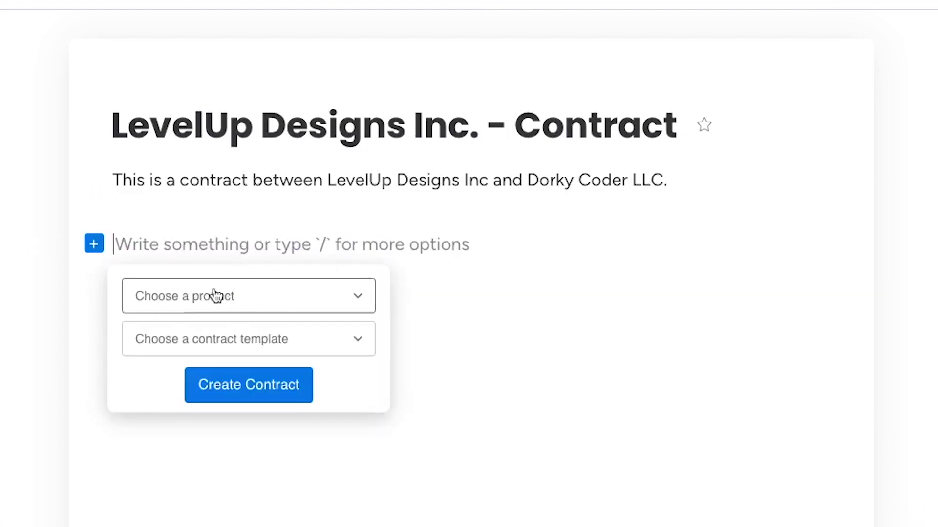
Generate an AirPods contract from the Optional with rider template, then close the builder panel.
{"action": "left_click", "coordinate": [358, 298]}
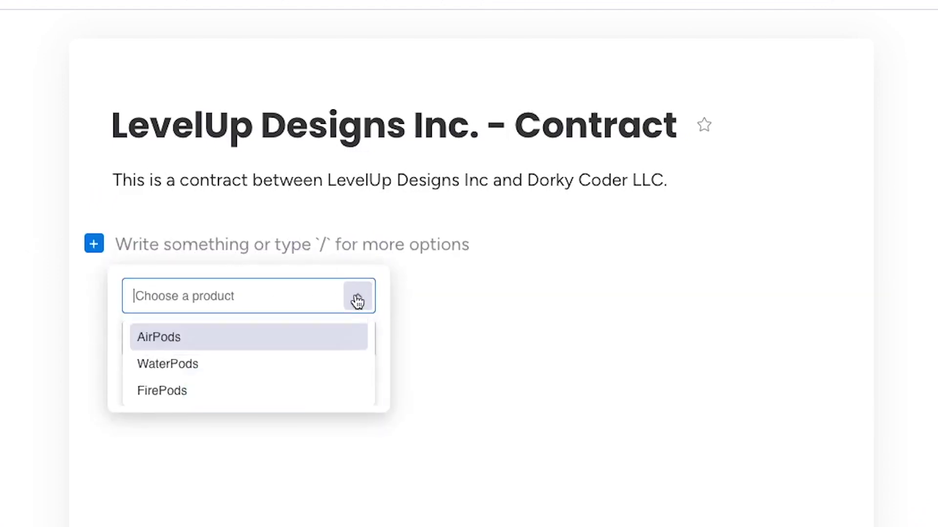
{"action": "left_click", "coordinate": [319, 344]}
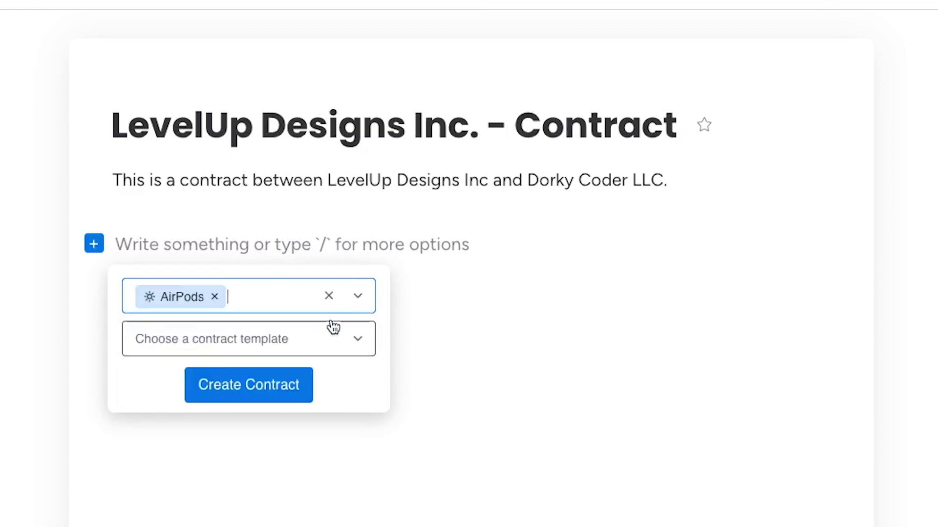
{"action": "left_click", "coordinate": [360, 341]}
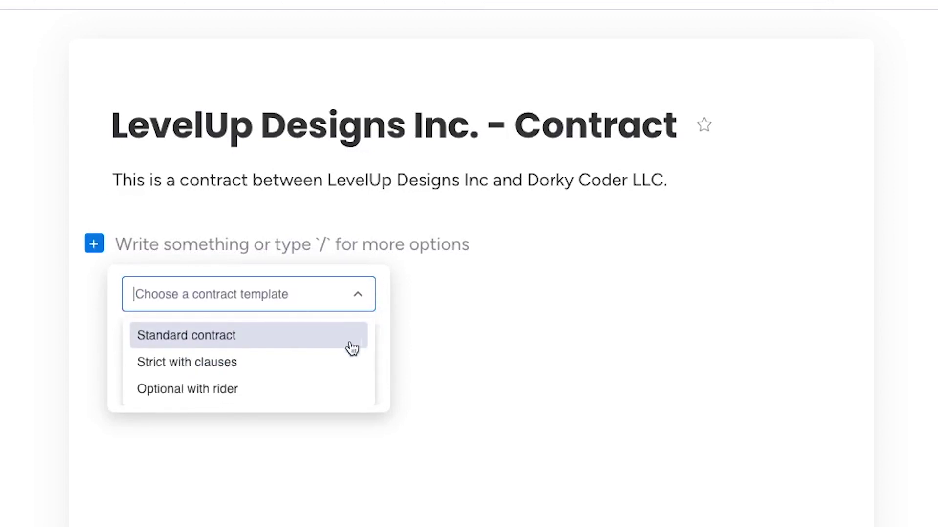
{"action": "left_click", "coordinate": [286, 388]}
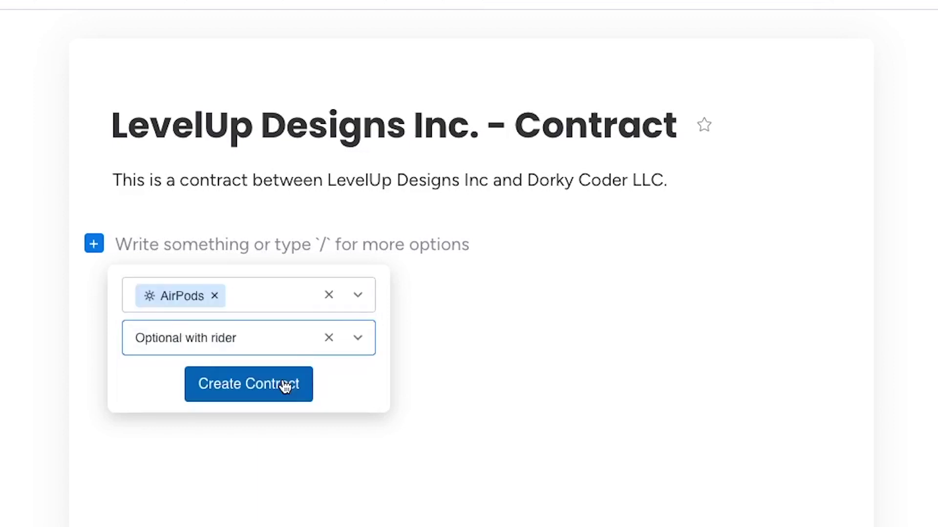
{"action": "left_click", "coordinate": [285, 386]}
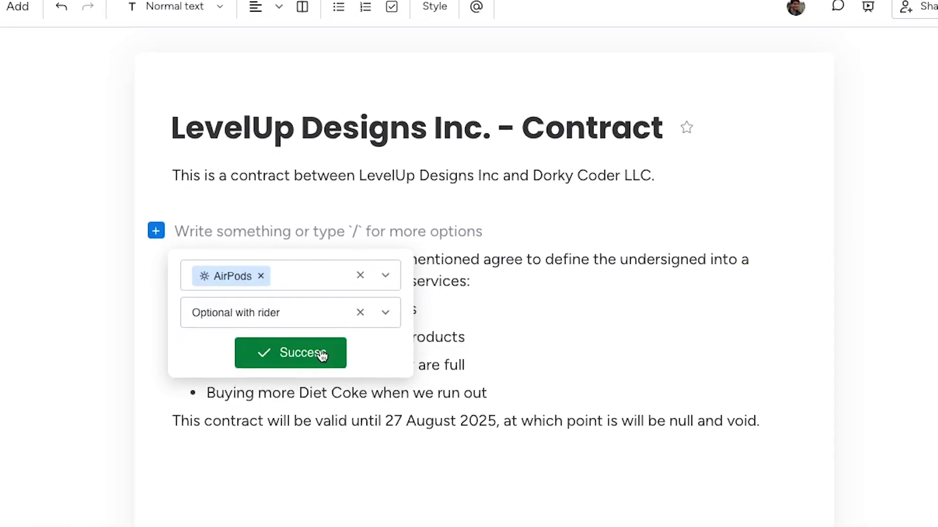
{"action": "left_click", "coordinate": [338, 342]}
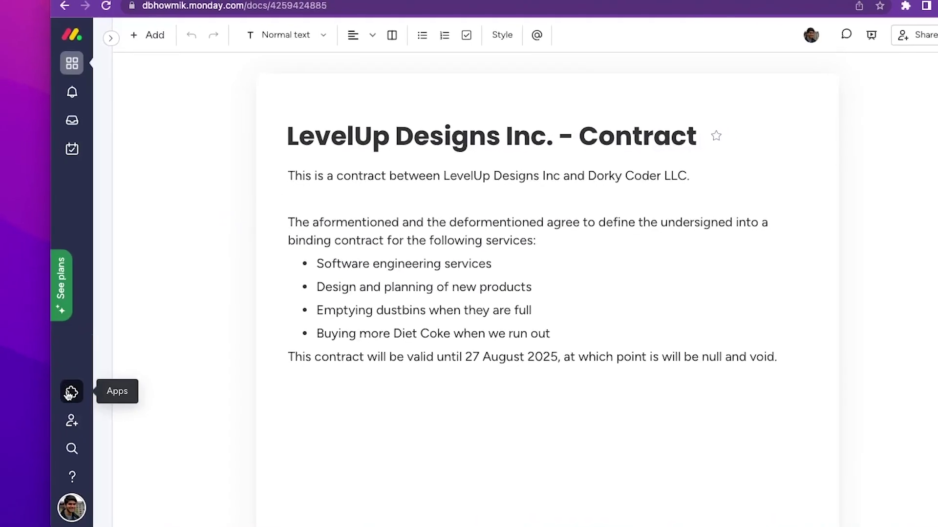
Browse the app categories in the monday apps marketplace.
{"action": "left_click", "coordinate": [95, 387]}
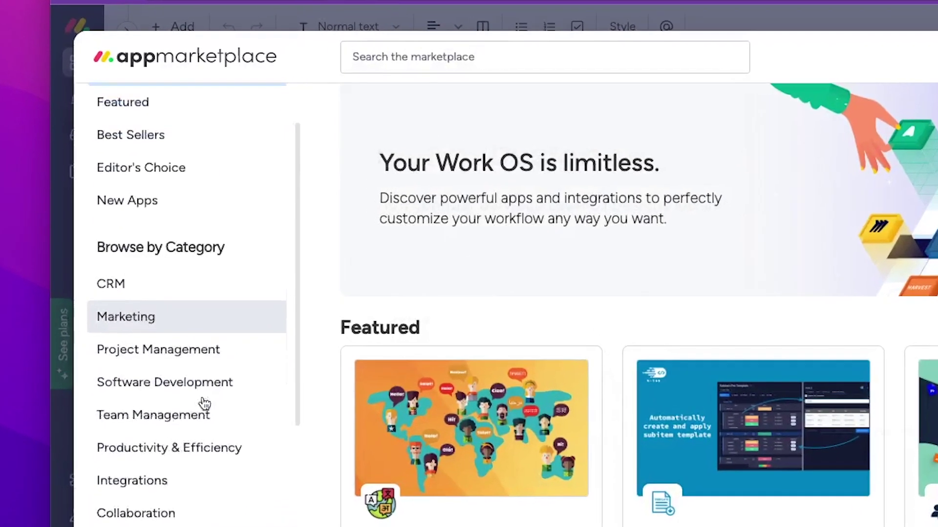
{"action": "scroll", "coordinate": [205, 404], "scroll_direction": "down", "scroll_amount": 5}
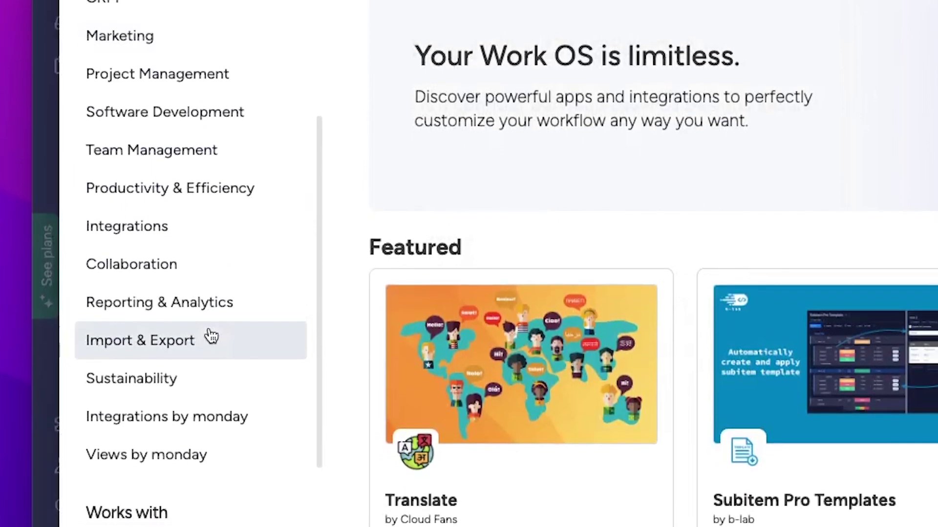
{"action": "scroll", "coordinate": [211, 392], "scroll_direction": "down", "scroll_amount": 2}
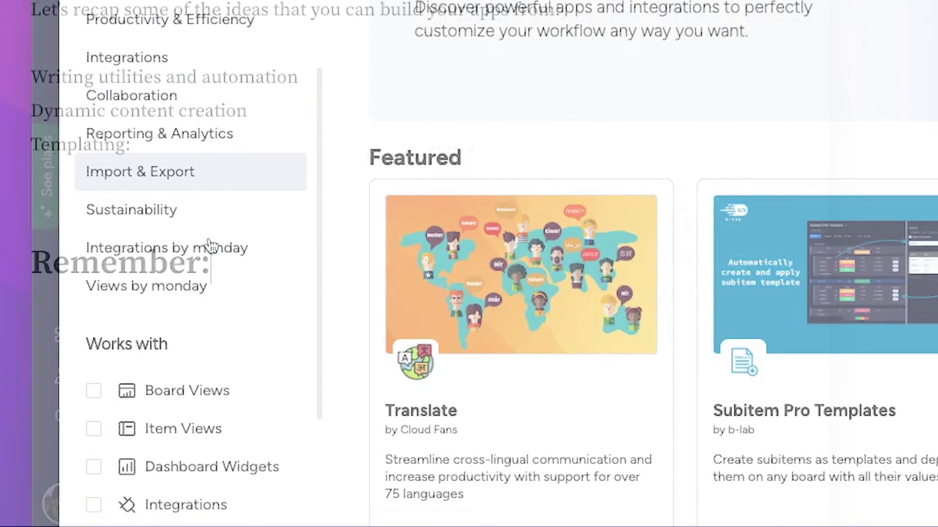
Type 'imagination' to end the heading and make it pink italic.
{"action": "type", "text": "imagination"}
{"action": "key", "text": "ctrl+shift+Left"}
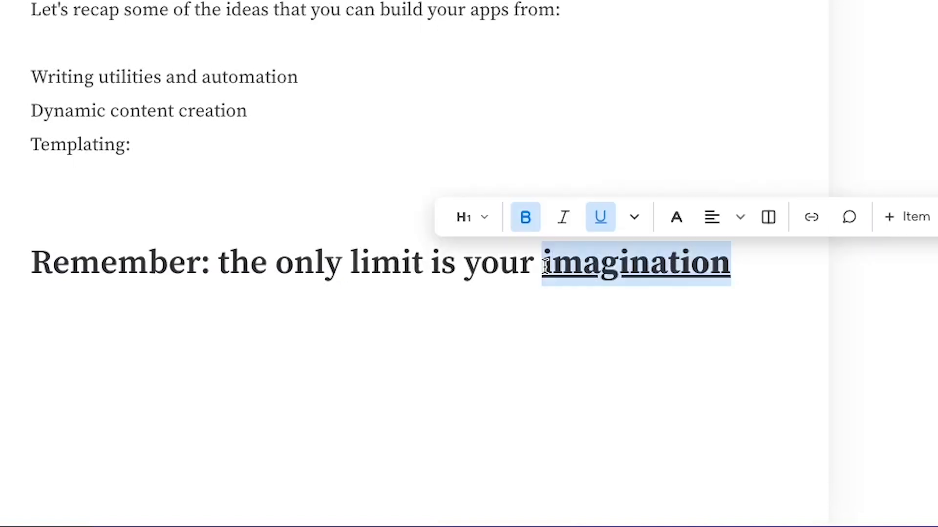
{"action": "key", "text": "ctrl+i"}
{"action": "left_click", "coordinate": [676, 216]}
{"action": "left_click", "coordinate": [736, 365]}
{"action": "left_click", "coordinate": [772, 285]}
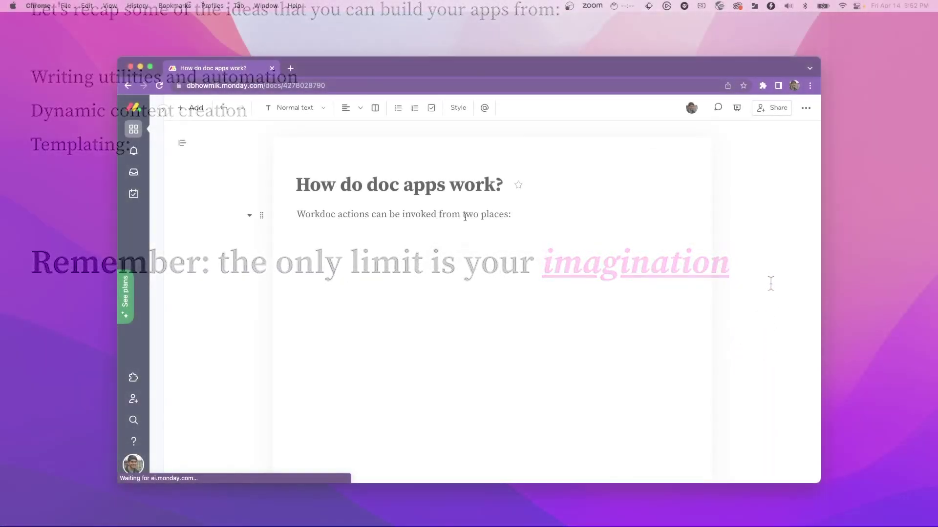
Show the Apps category in the + block menu and the toolbar's installed apps list.
{"action": "left_click", "coordinate": [517, 215]}
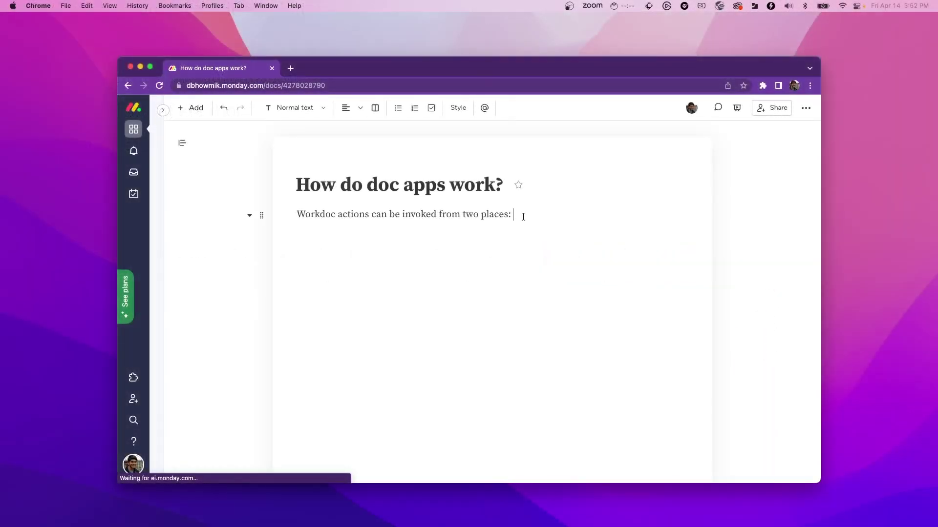
{"action": "key", "text": "Return"}
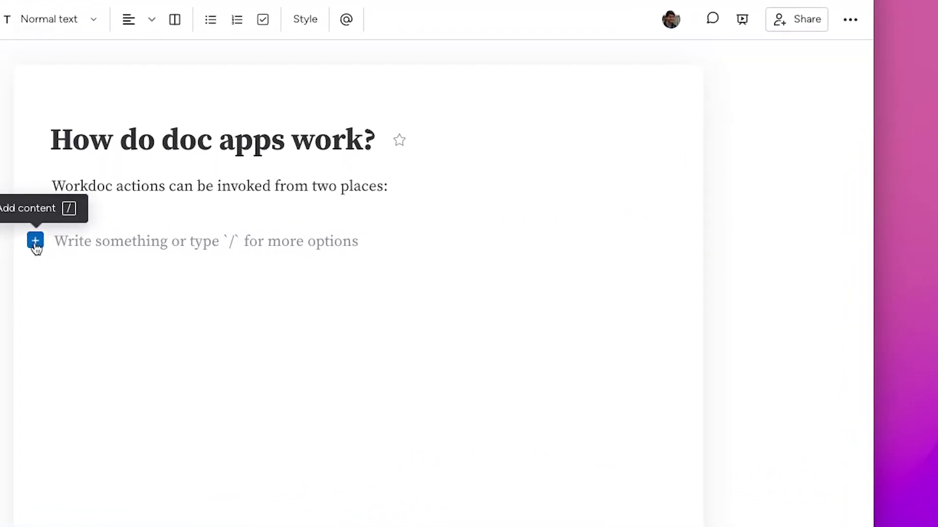
{"action": "left_click", "coordinate": [194, 246]}
{"action": "left_click", "coordinate": [117, 483]}
{"action": "left_click", "coordinate": [576, 357]}
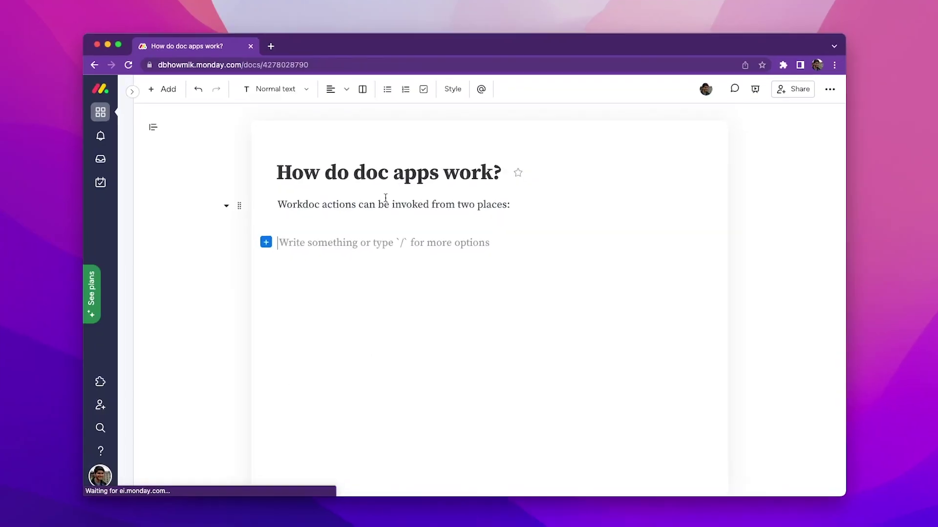
{"action": "triple_click", "coordinate": [384, 200]}
{"action": "left_click", "coordinate": [668, 156]}
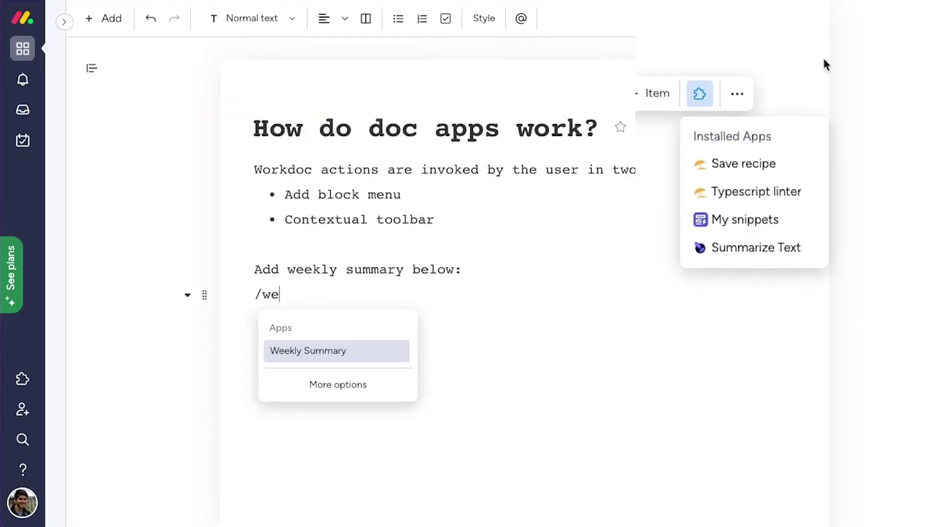
Insert a Weekly Summary block and generate a Last Week report including KPIs.
{"action": "type", "text": "kly"}
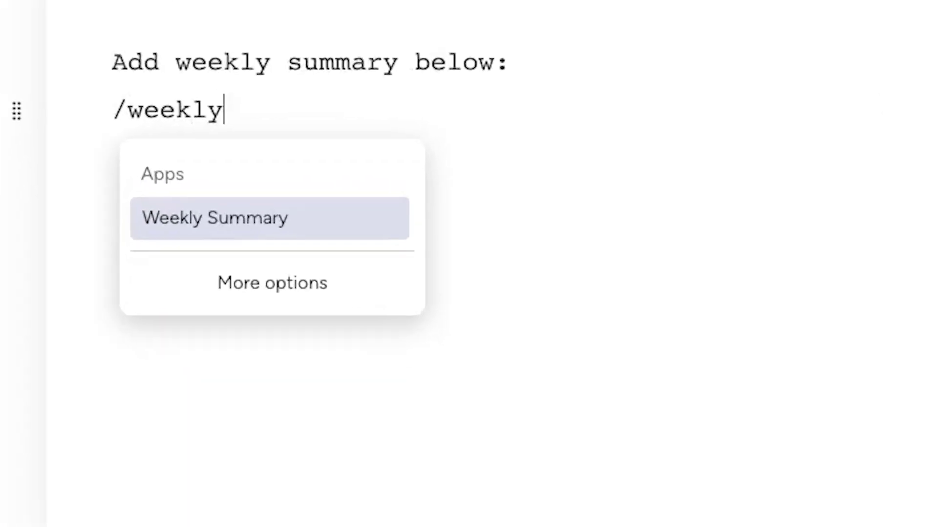
{"action": "key", "text": "Return"}
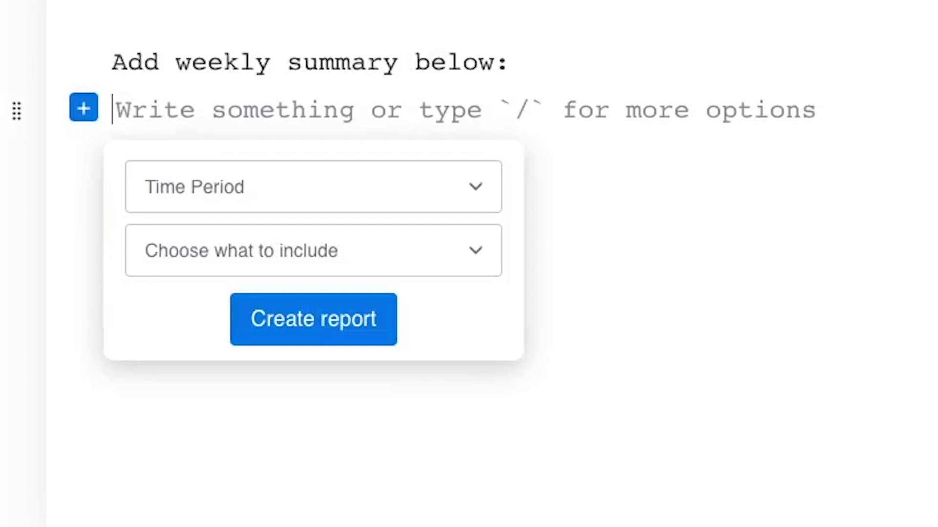
{"action": "left_click", "coordinate": [473, 188]}
{"action": "key", "text": "Return"}
{"action": "left_click", "coordinate": [476, 250]}
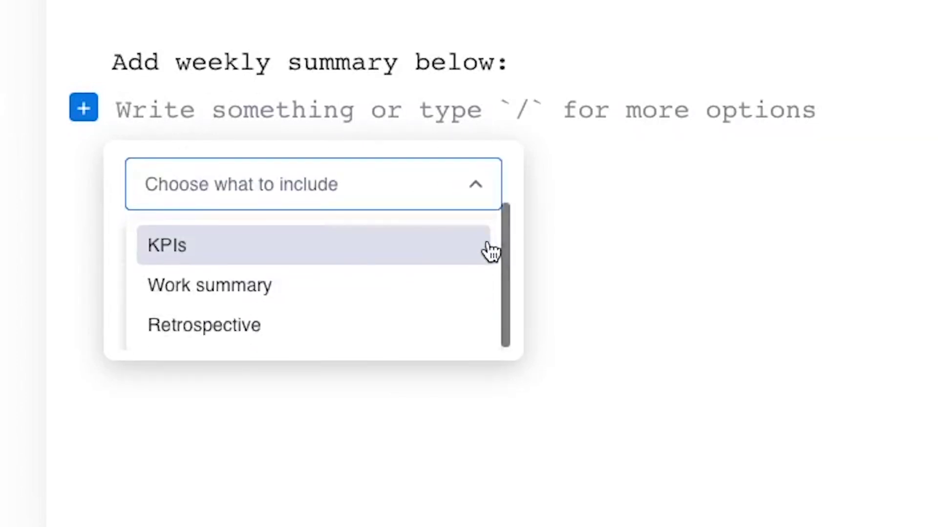
{"action": "left_click", "coordinate": [489, 247]}
{"action": "left_click", "coordinate": [507, 226]}
{"action": "left_click", "coordinate": [283, 328]}
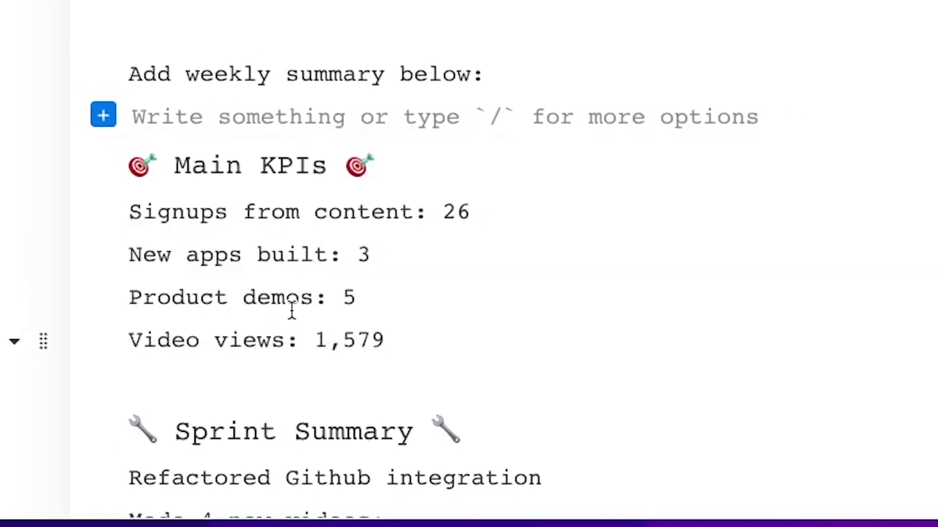
{"action": "left_click", "coordinate": [261, 108]}
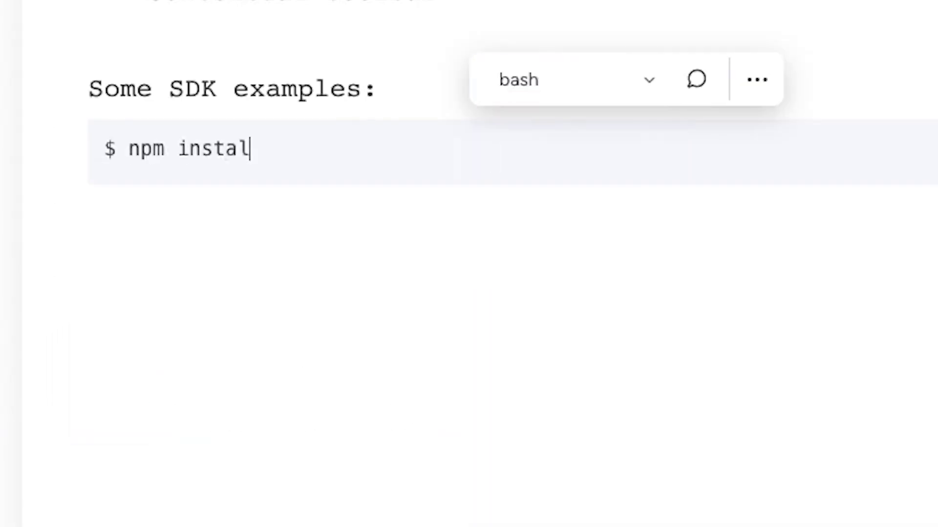
Finish 'npm install monday-sdk-js', add 'Then...', and start a JavaScript block importing mondaySdk.
{"action": "type", "text": "l monday-sdk-js"}
{"action": "key", "text": "Return"}
{"action": "type", "text": "Then..."}
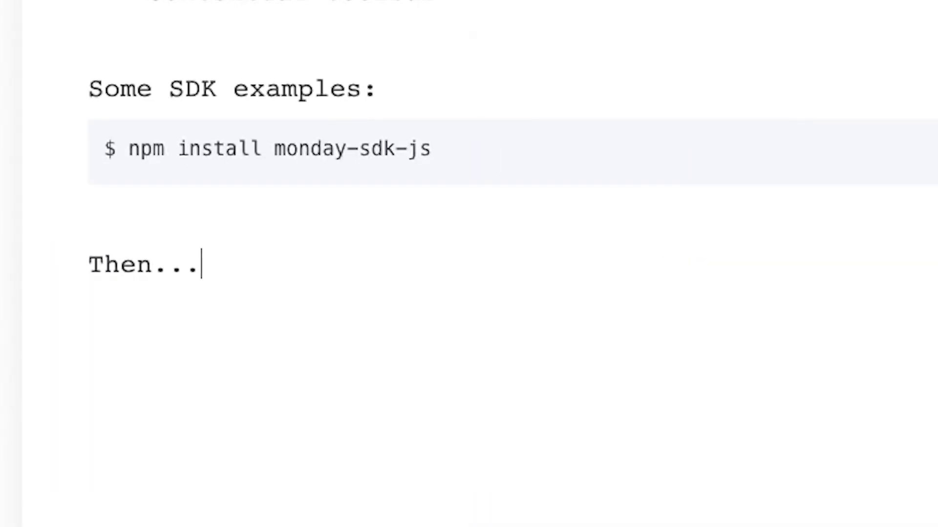
{"action": "key", "text": "Return"}
{"action": "type", "text": "import mondaySdk from 'monday-sdk-js'"}
{"action": "key", "text": "Return"}
{"action": "key", "text": "Return"}
{"action": "type", "text": "const monday = mondaySdk();"}
{"action": "key", "text": "Return"}
{"action": "key", "text": "Return"}
Write the addDocBlocks execute call with id 12345 and content, then begin a monday.get line.
{"action": "type", "text": "const data = monday.execute('addDocBlocks', {"}
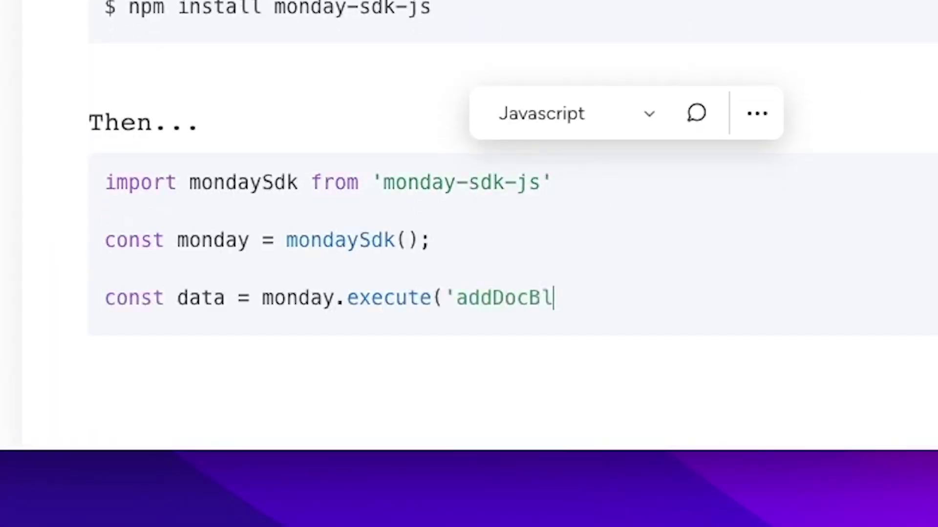
{"action": "key", "text": "Return"}
{"action": "type", "text": "// your doc information here"}
{"action": "key", "text": "Return"}
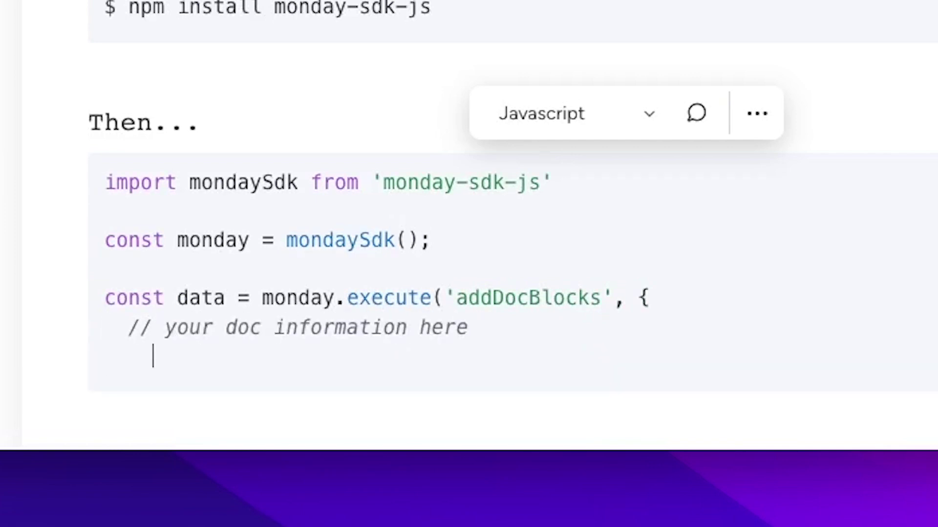
{"action": "type", "text": "id: 12345,"}
{"action": "key", "text": "Return"}
{"action": "type", "text": "content: [content]"}
{"action": "key", "text": "Return"}
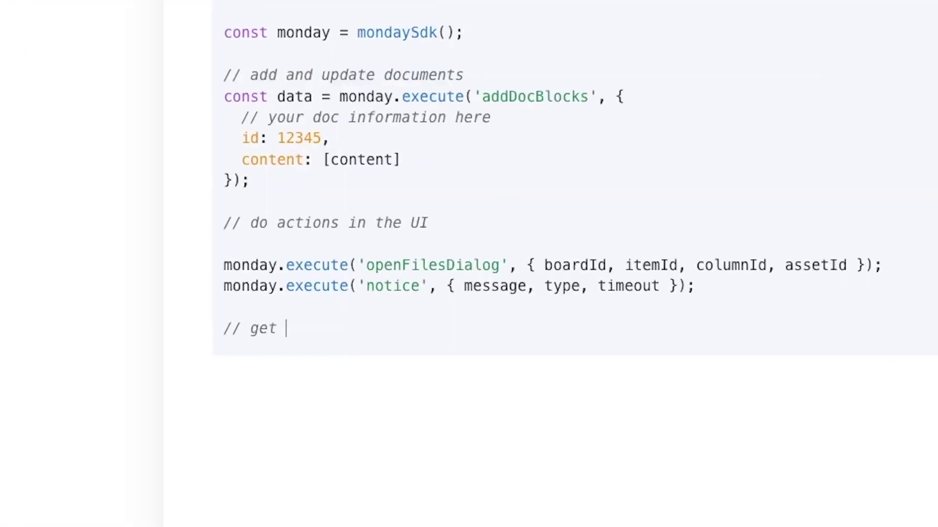
{"action": "type", "text": "app context"}
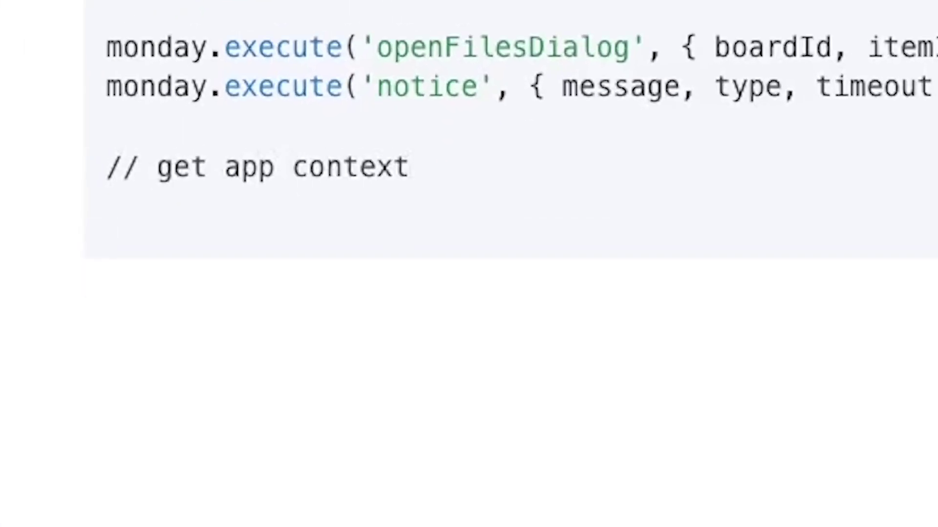
{"action": "key", "text": "Return"}
{"action": "type", "text": "monday.get('c"}
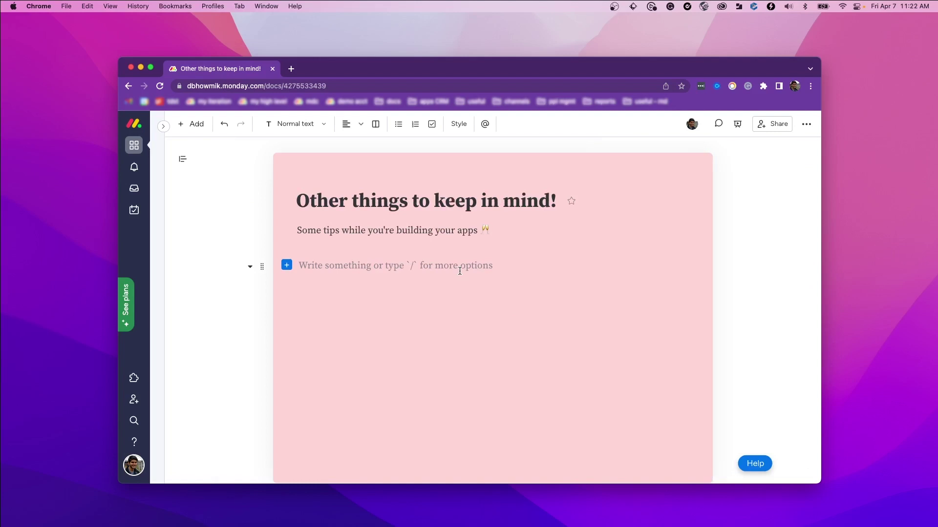
Finish the 'Keep it simple' H2 heading with a red heart emoji.
{"action": "type", "text": "##"}
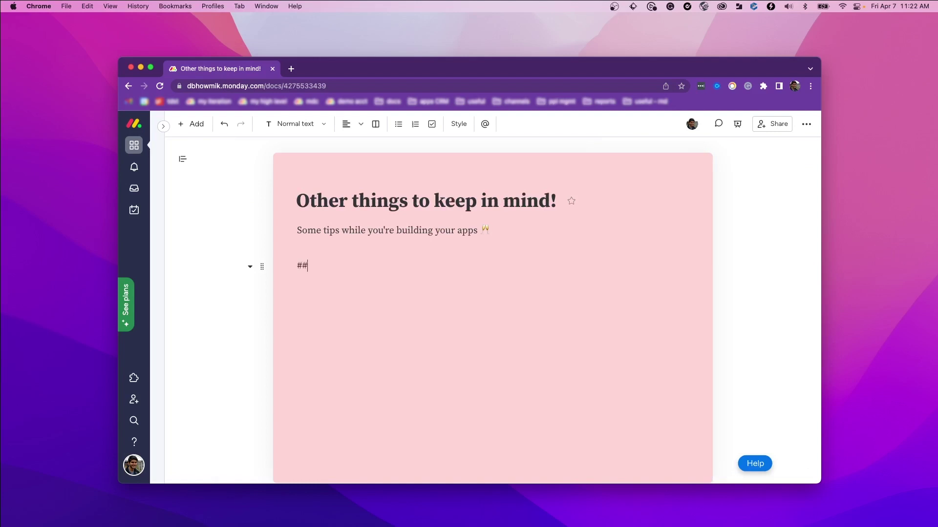
{"action": "type", "text": " K"}
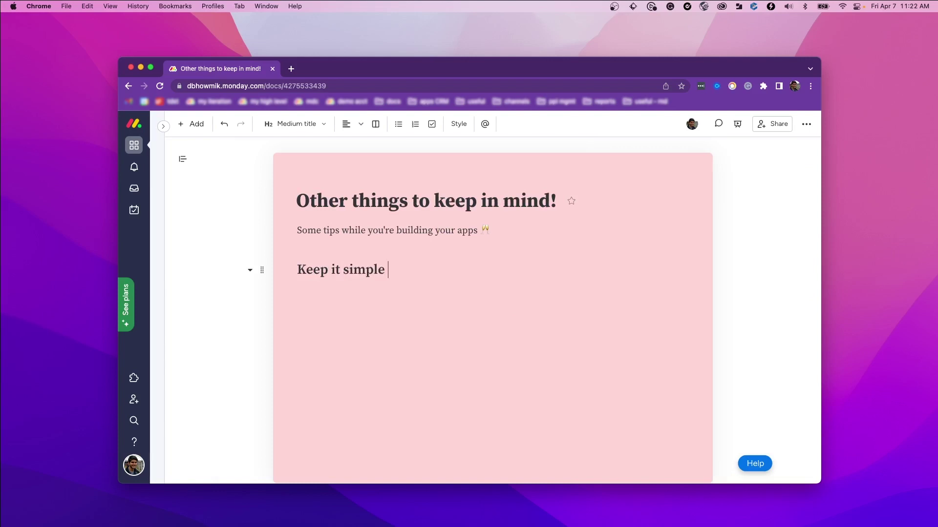
{"action": "type", "text": ":"}
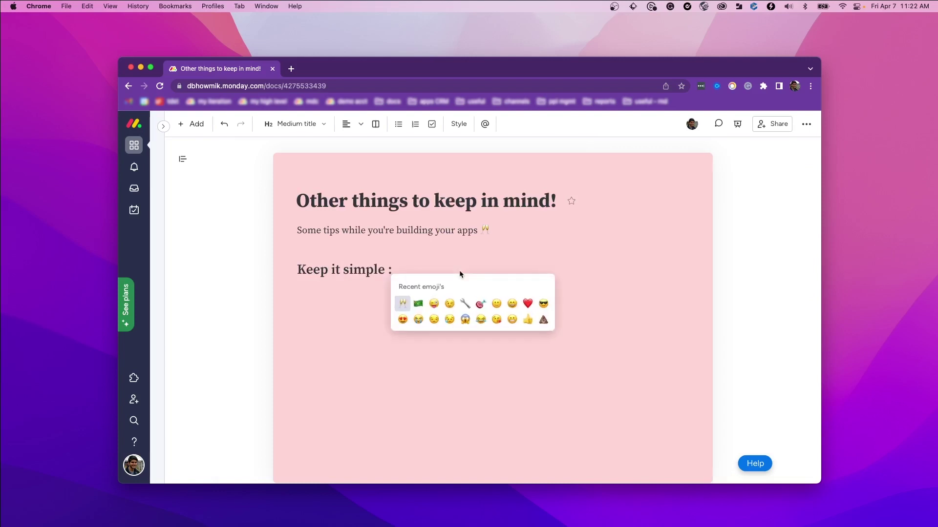
{"action": "left_click", "coordinate": [528, 305]}
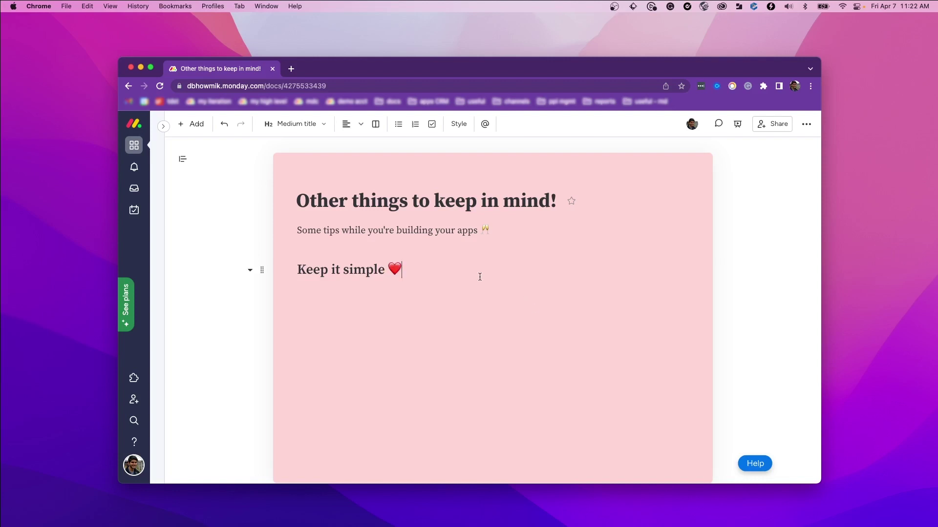
{"action": "key", "text": "Return"}
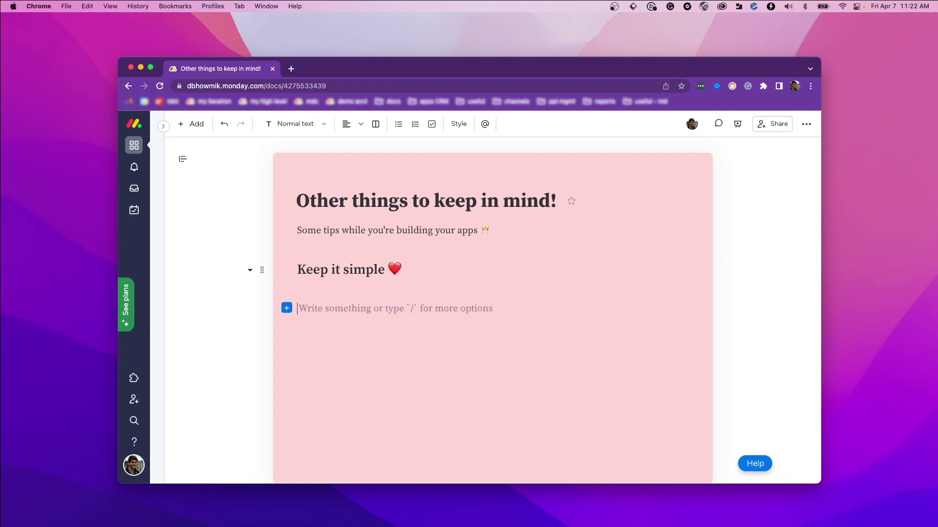
Add an H2 heading 'Keep it flexible' followed by the 🎉 party popper emoji.
{"action": "type", "text": "Keep it f"}
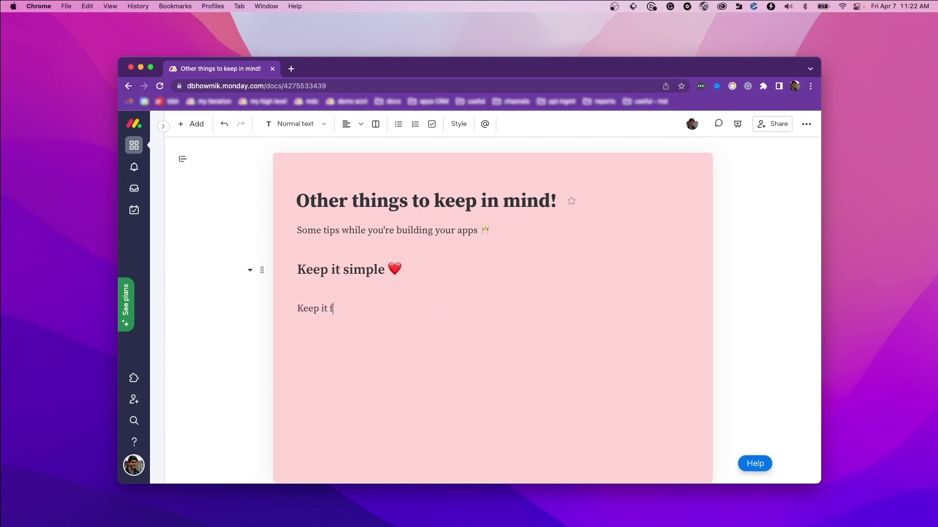
{"action": "type", "text": "lexible"}
{"action": "key", "text": "super+Left"}
{"action": "type", "text": "## "}
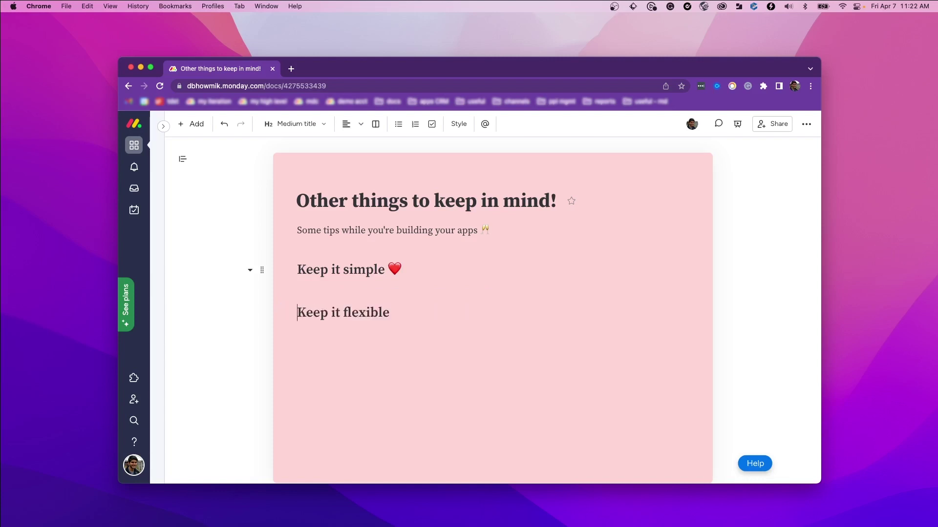
{"action": "type", "text": " :"}
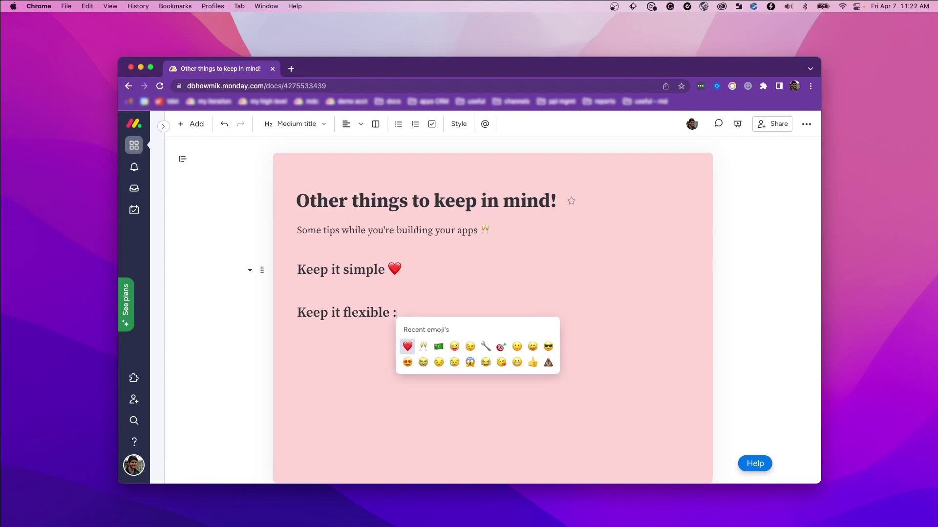
{"action": "type", "text": "tad"}
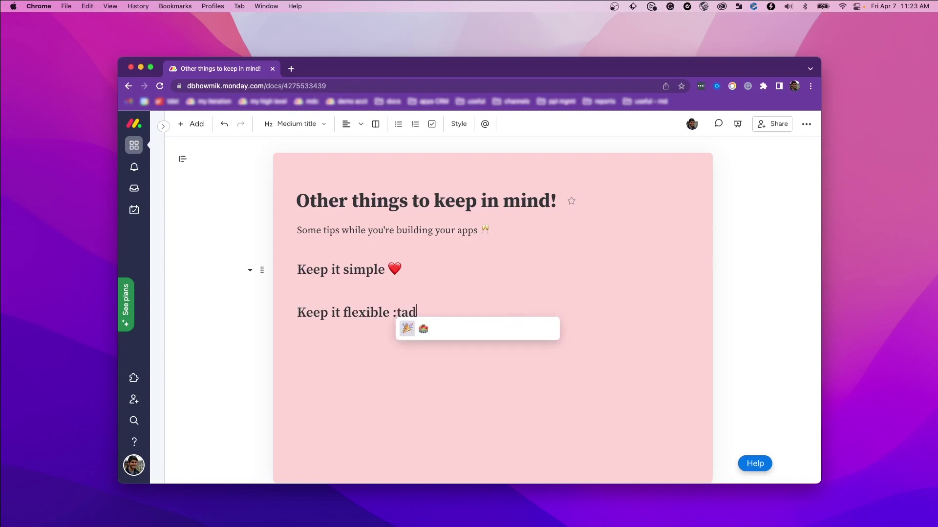
{"action": "key", "text": "Return"}
{"action": "key", "text": "Return"}
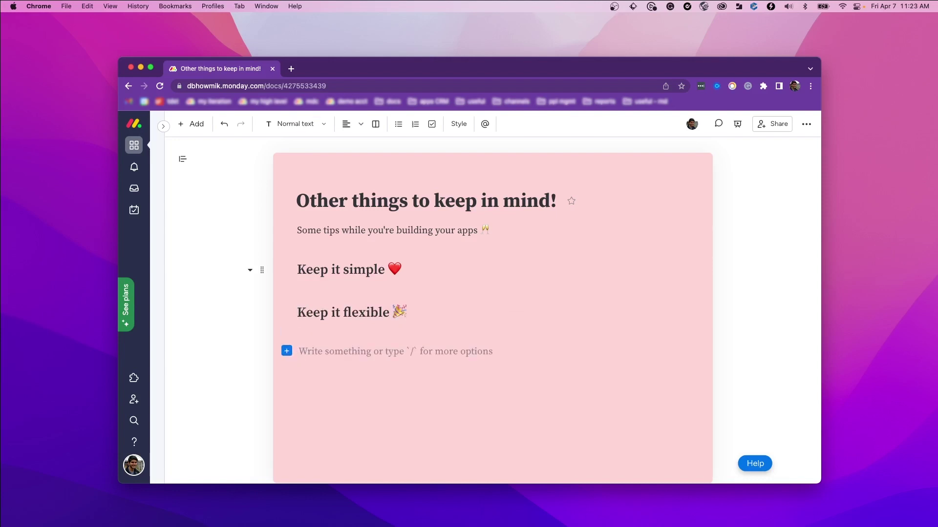
Add an H2 heading 'Use our React components' with the line 'style.monday.com' beneath it.
{"action": "type", "text": "## Use our R"}
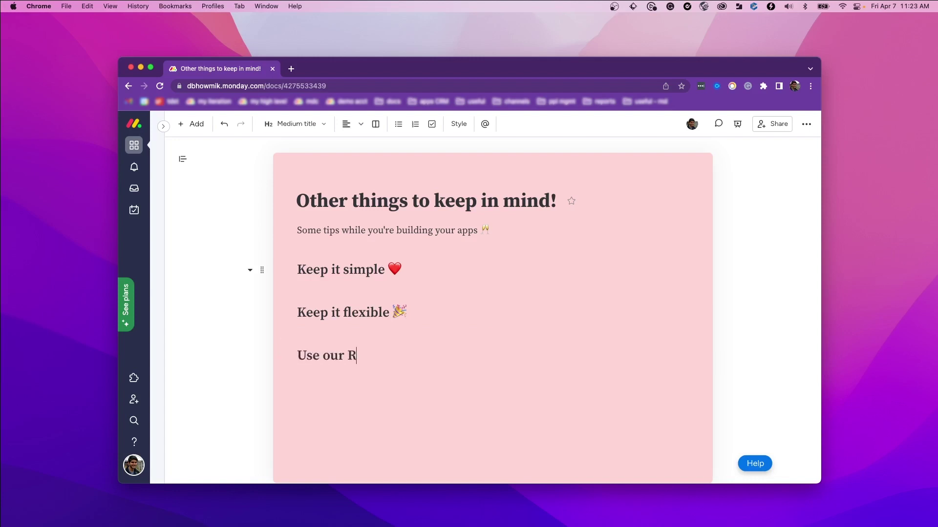
{"action": "type", "text": "eact components"}
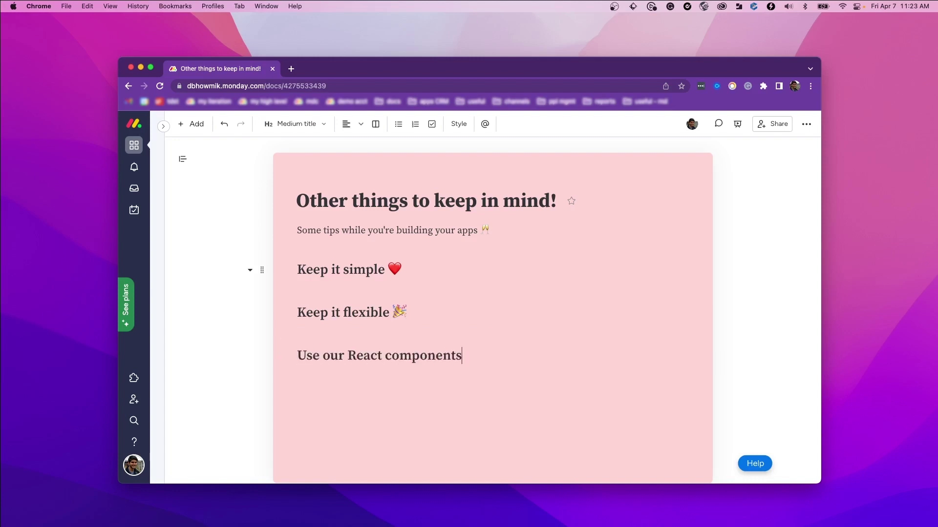
{"action": "key", "text": "Return"}
{"action": "type", "text": "style.monday.com :)"}
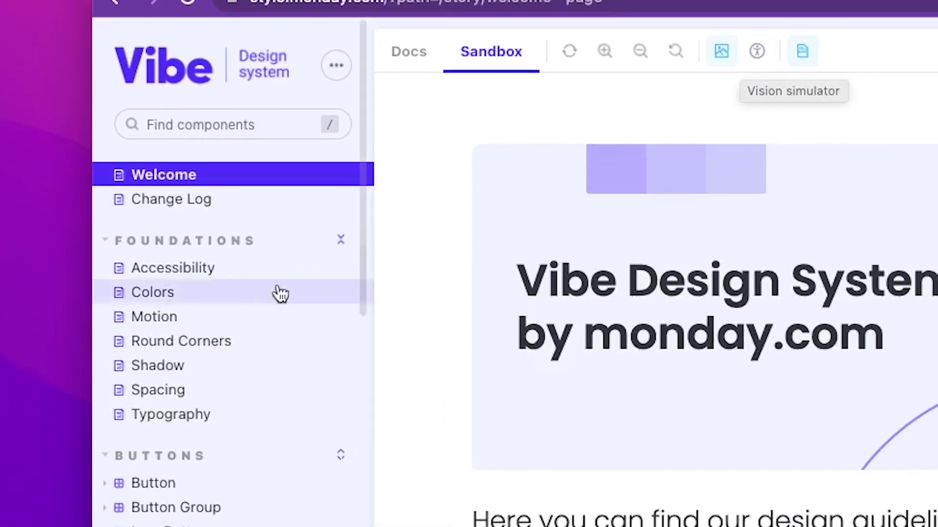
Browse the Vibe Storybook component categories, then type the heading 'Read the marketplace review guidelines'.
{"action": "scroll", "coordinate": [249, 320], "scroll_direction": "down", "scroll_amount": 6}
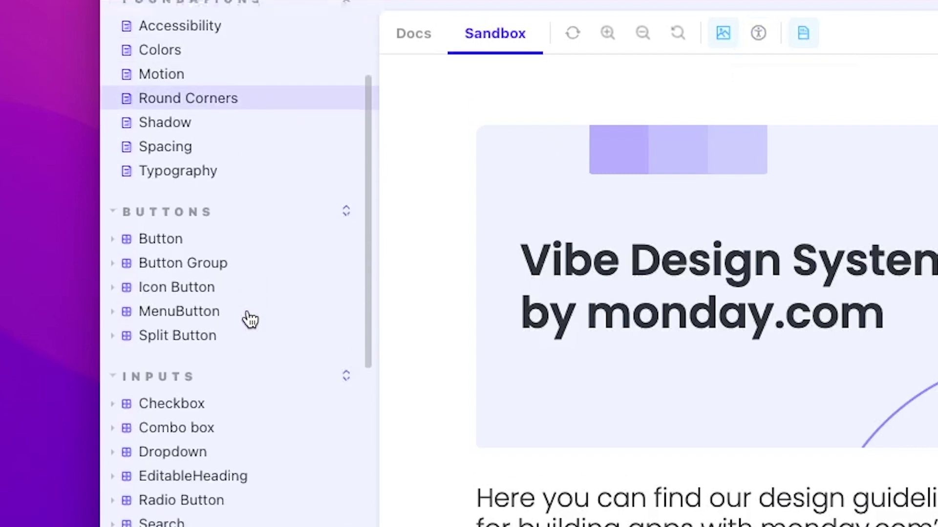
{"action": "scroll", "coordinate": [249, 320], "scroll_direction": "down", "scroll_amount": 7}
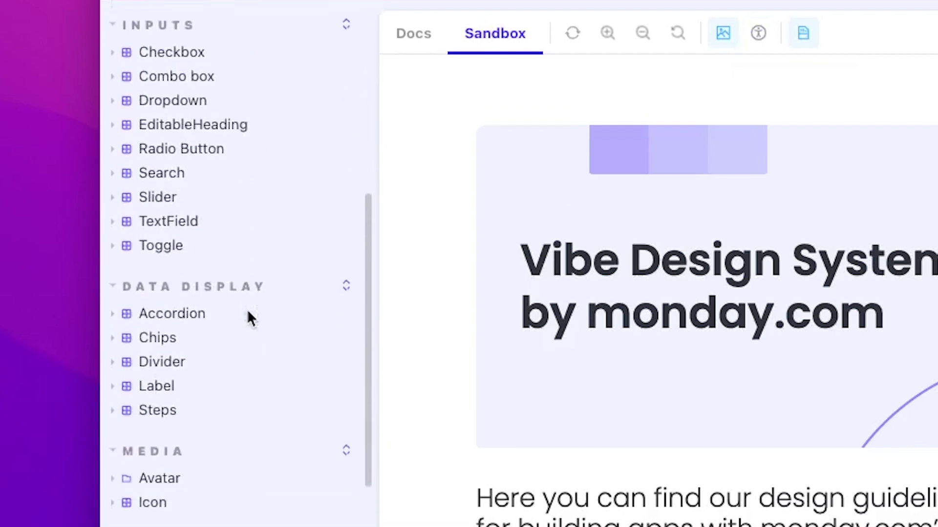
{"action": "scroll", "coordinate": [250, 320], "scroll_direction": "down", "scroll_amount": 6}
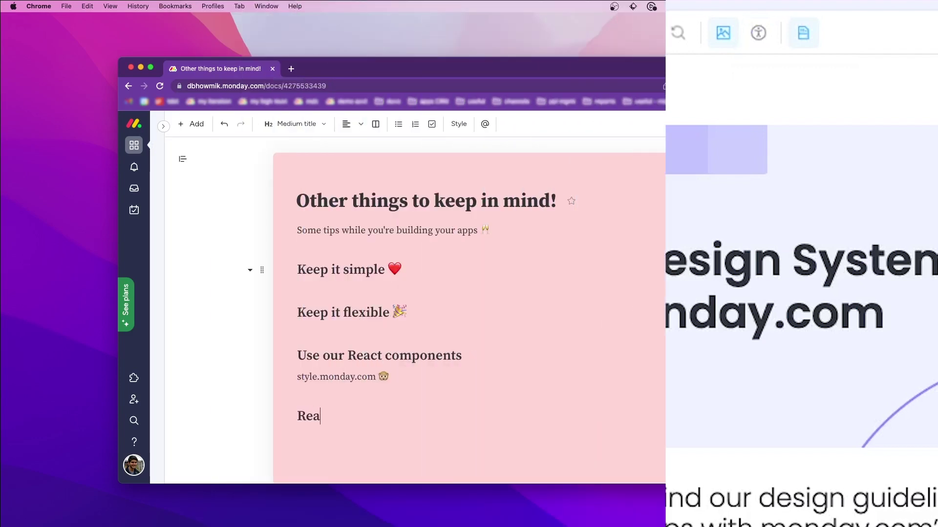
{"action": "type", "text": "d the marketp"}
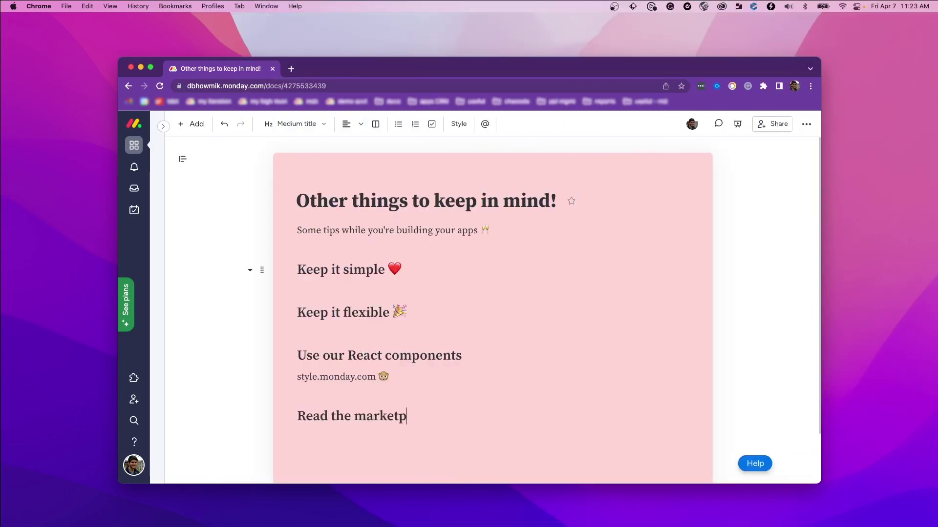
{"action": "type", "text": "lace eview guidelines"}
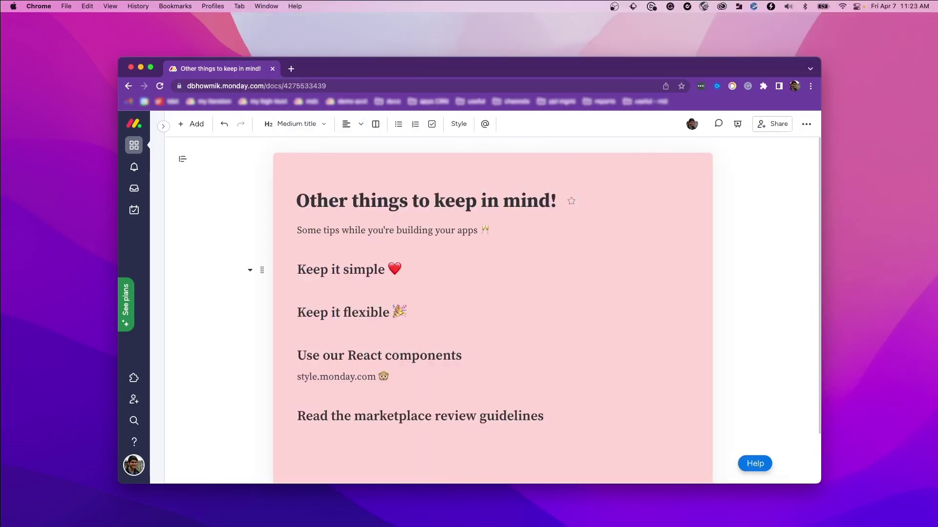
{"action": "type", "text": ":"}
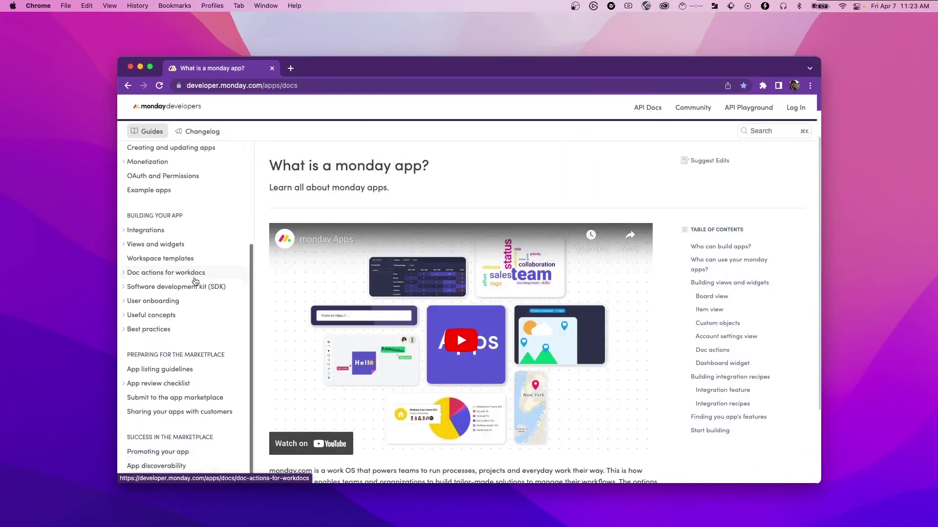
View the App review checklist's Product, Security and privacy, and Documentation and support sections.
{"action": "scroll", "coordinate": [196, 281], "scroll_direction": "down", "scroll_amount": 1}
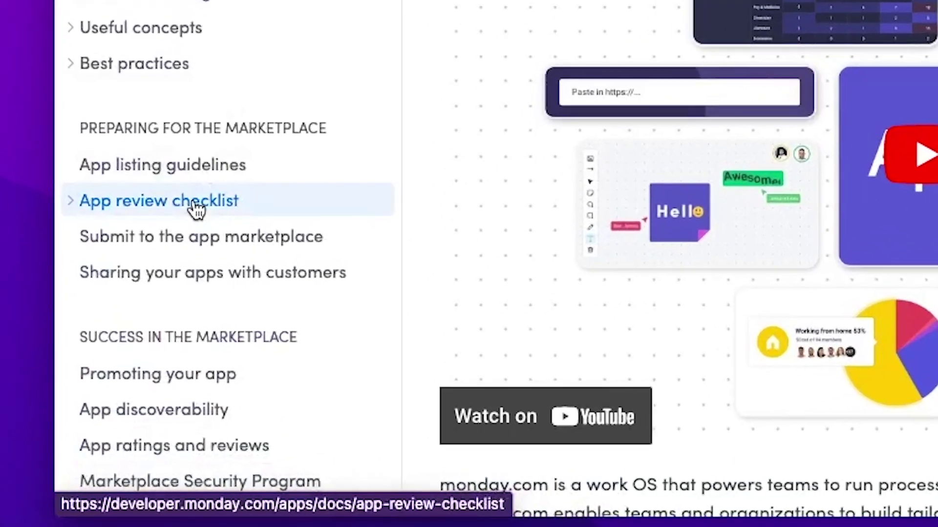
{"action": "left_click", "coordinate": [173, 377]}
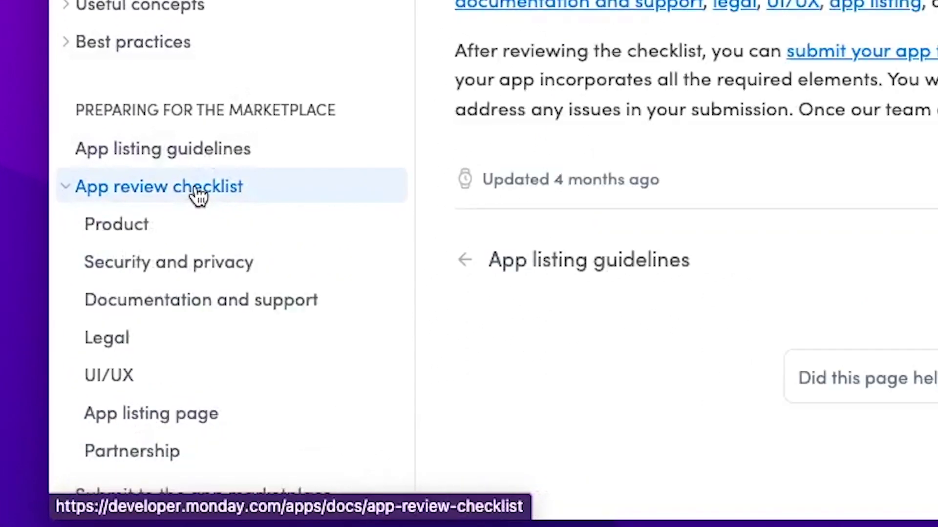
{"action": "left_click", "coordinate": [222, 243]}
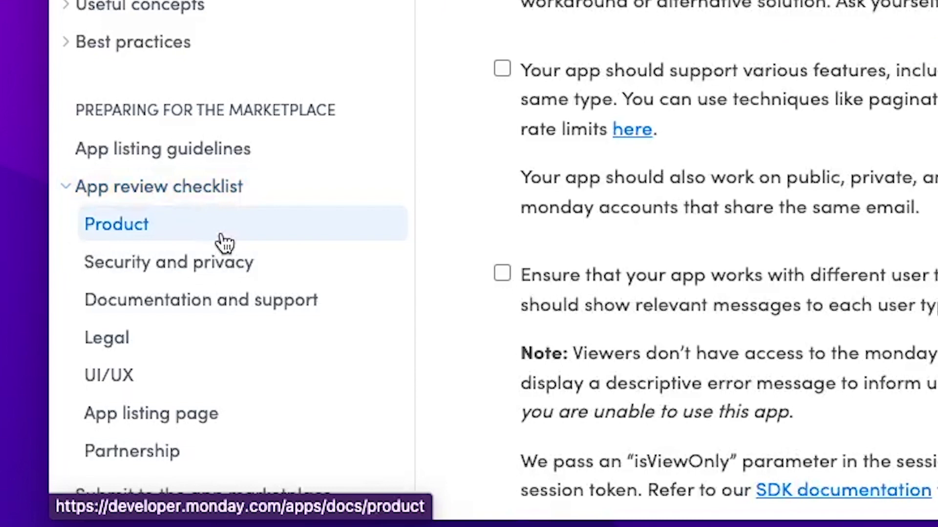
{"action": "left_click", "coordinate": [219, 264]}
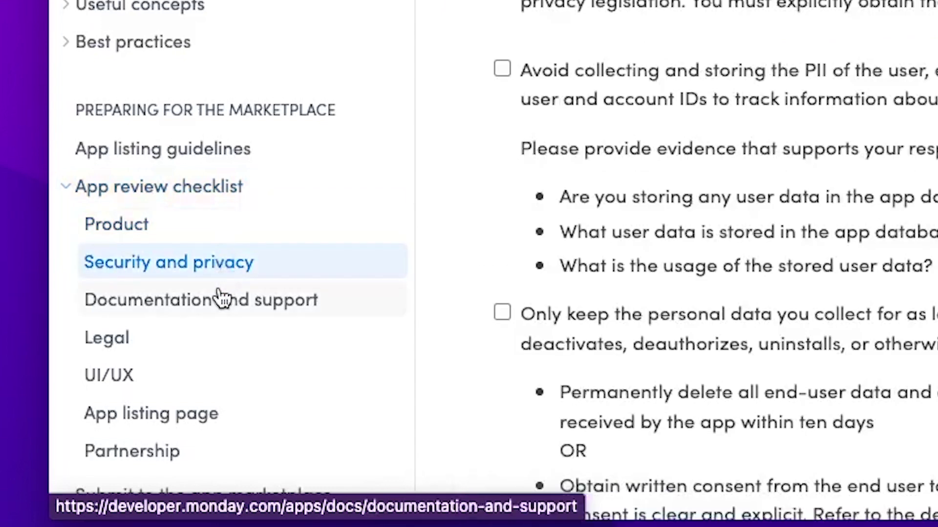
{"action": "left_click", "coordinate": [221, 298]}
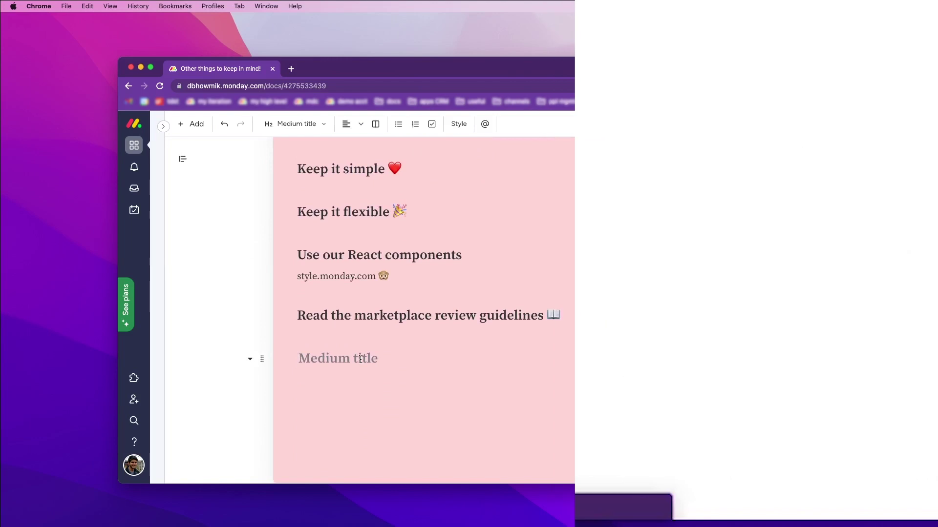
Add the heading 'Join the community!' with the 🗣 emoji, above 'community.monday.com'.
{"action": "type", "text": "Join the community!"}
{"action": "key", "text": "Return"}
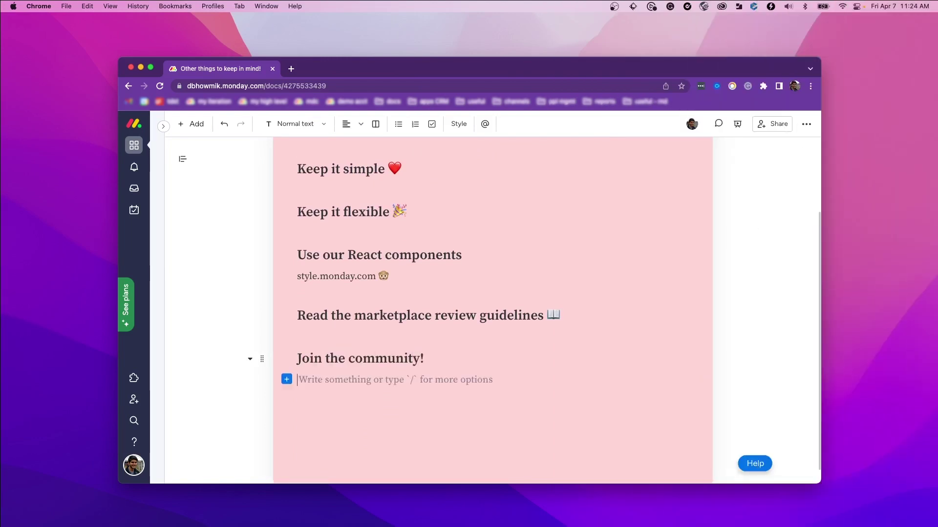
{"action": "type", "text": "community.monday.com"}
{"action": "left_click", "coordinate": [425, 359]}
{"action": "type", "text": ":"}
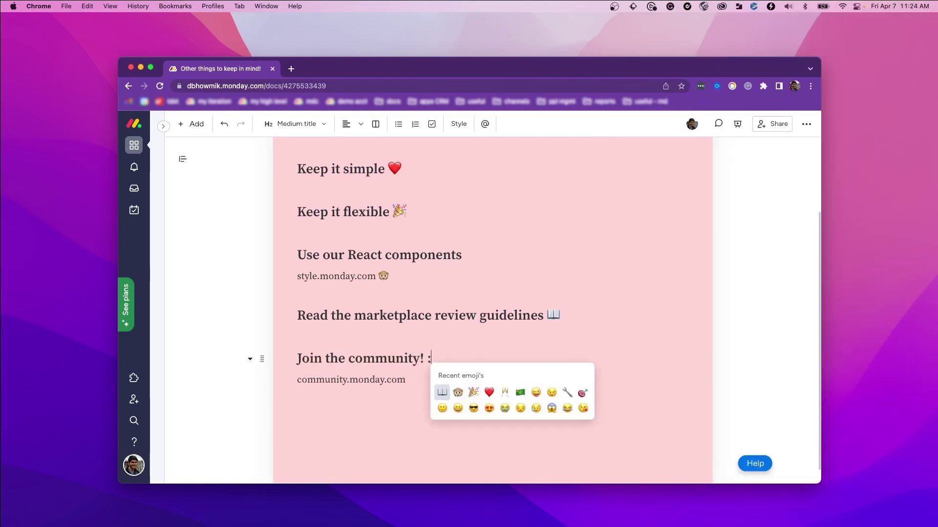
{"action": "type", "text": "spe"}
{"action": "key", "text": "Return"}
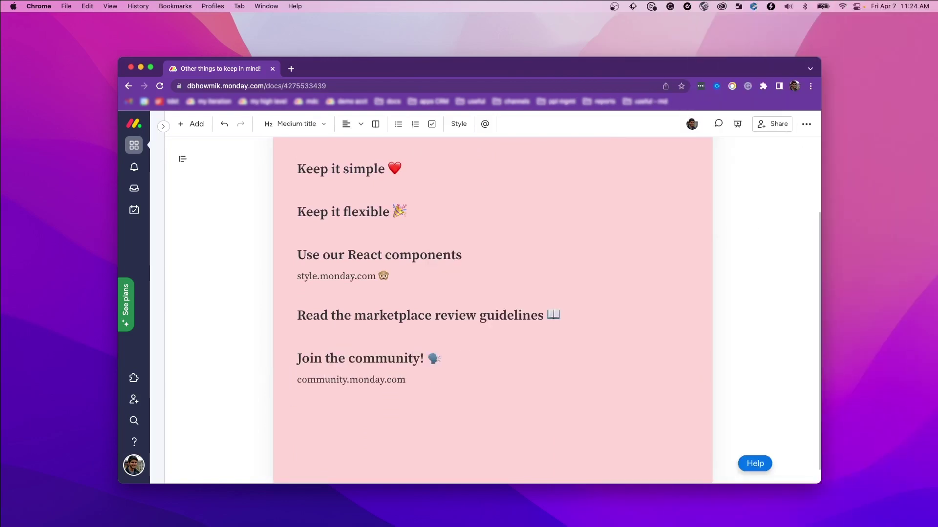